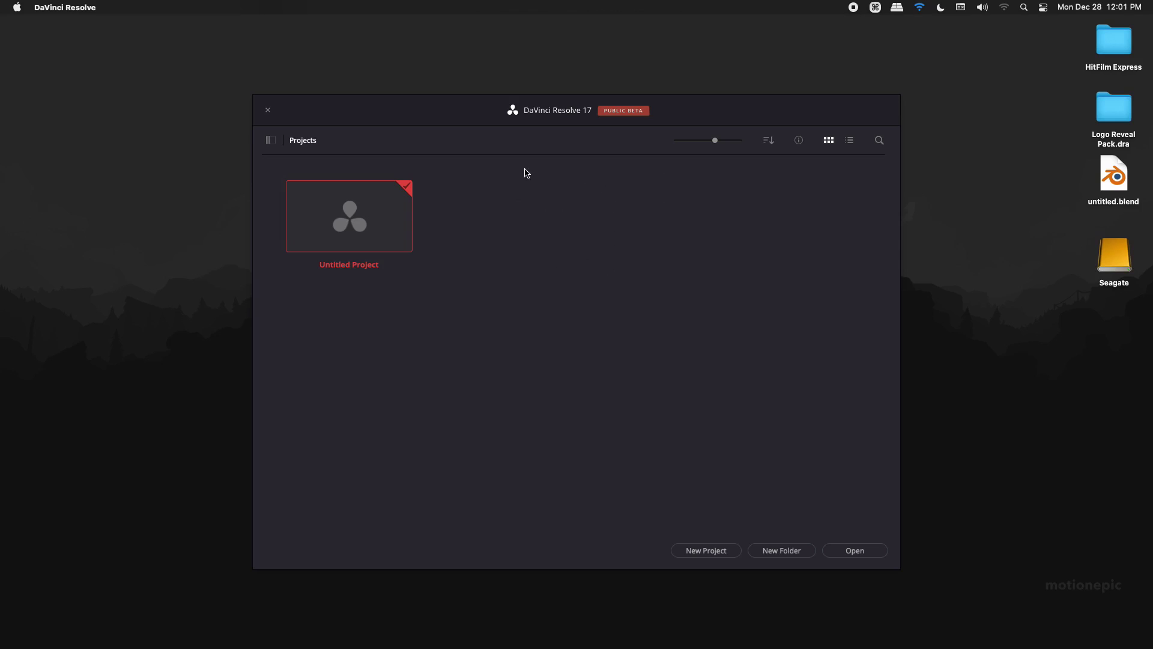
# Restore the Logo Reveal Pack.dra archive from the Desktop into the Project Manager.
pyautogui.rightClick(526, 200)
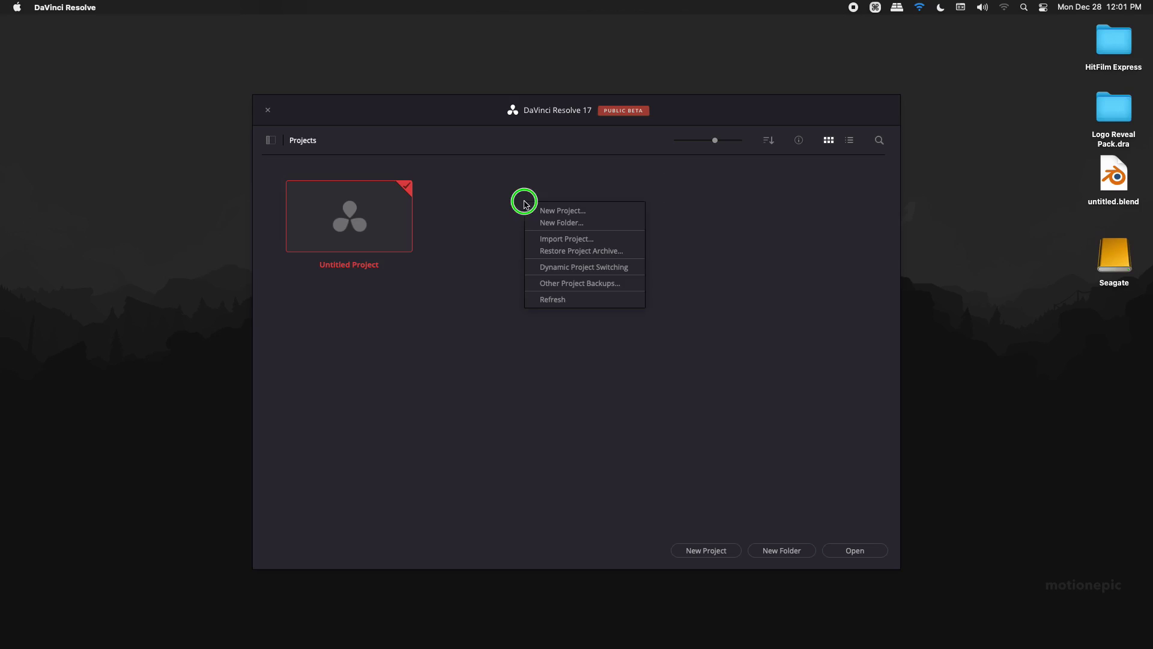
pyautogui.click(575, 257)
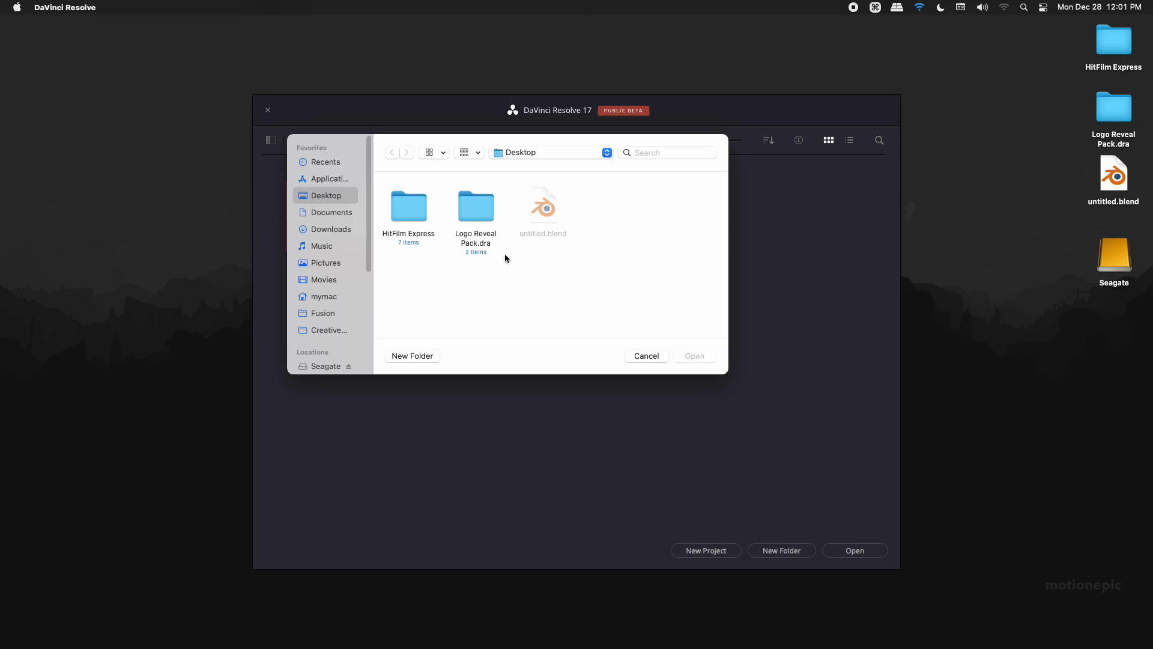
pyautogui.click(480, 243)
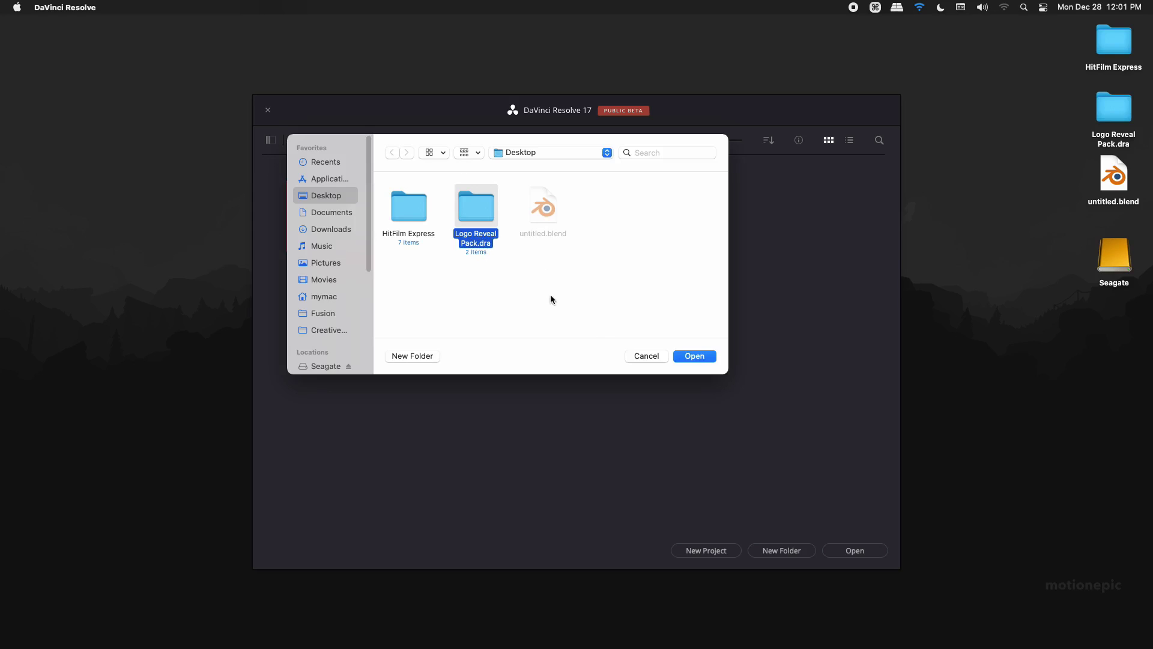
pyautogui.click(685, 358)
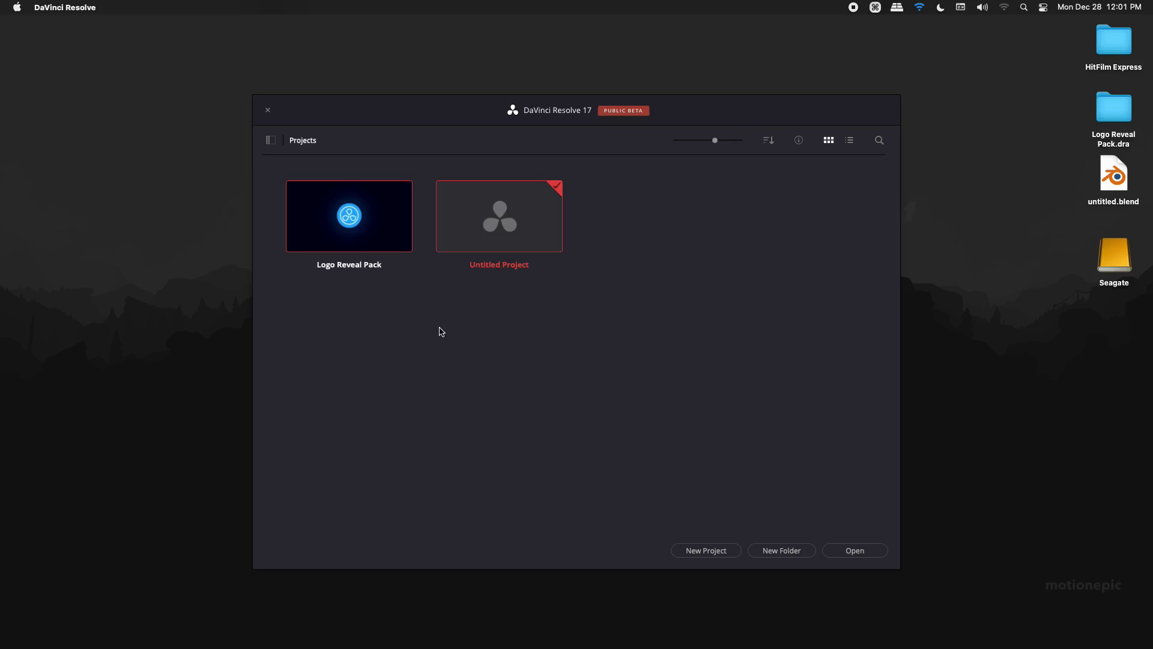
# Open the Logo Reveal Pack project and dismiss the media pool context menu.
pyautogui.doubleClick(335, 217)
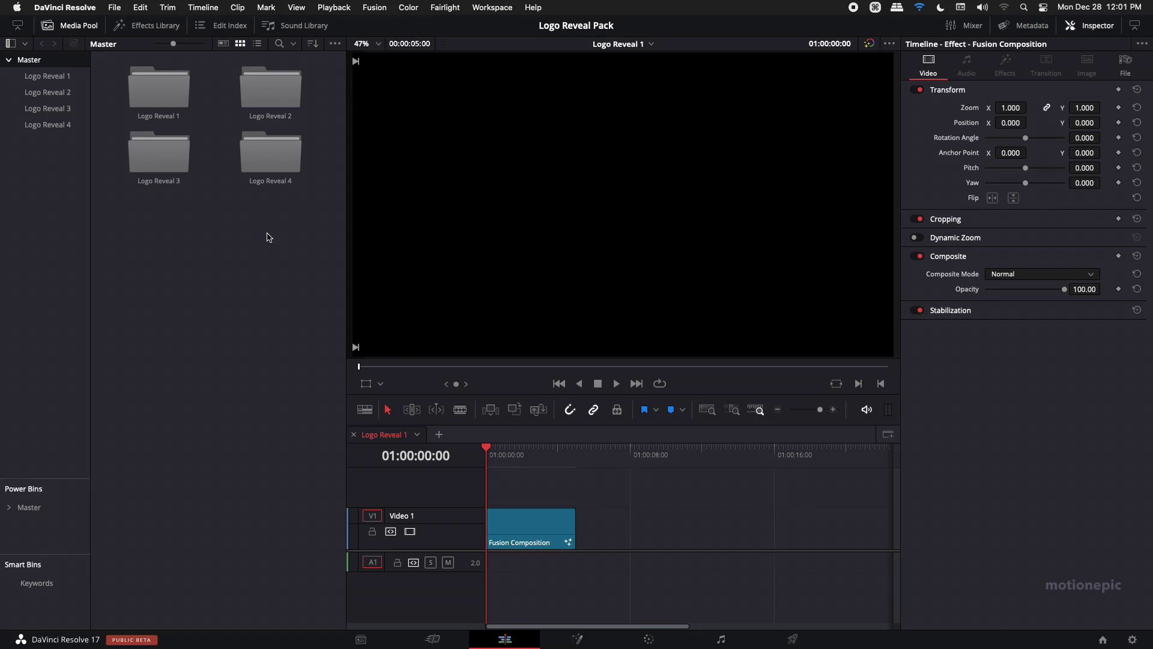
pyautogui.rightClick(217, 243)
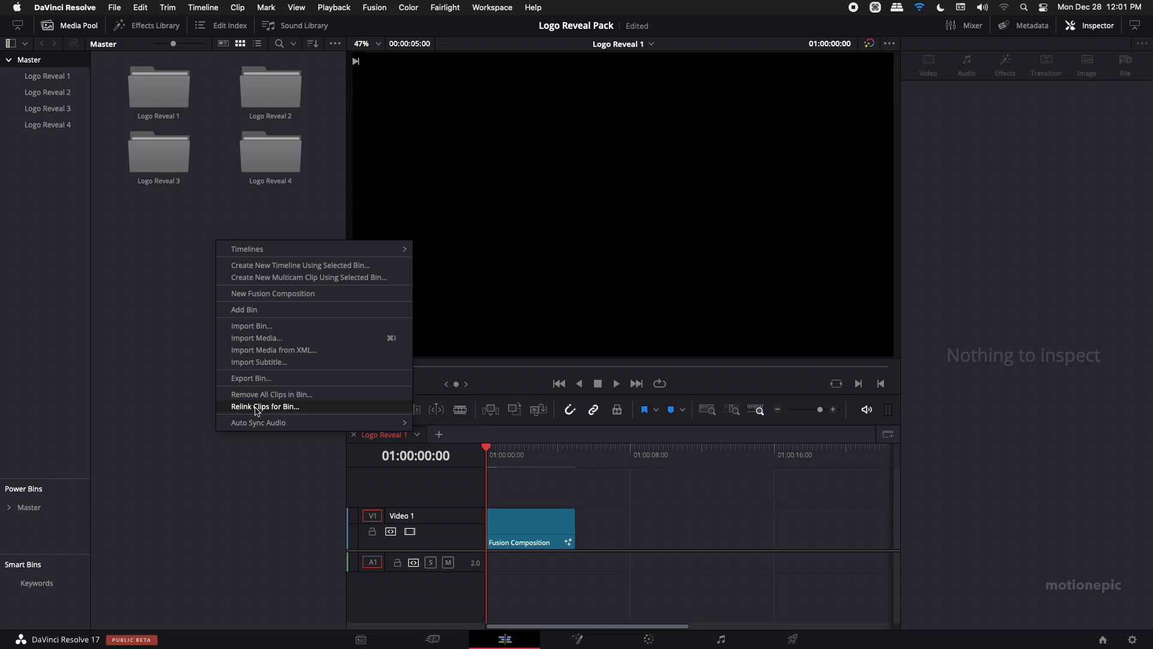
pyautogui.click(176, 361)
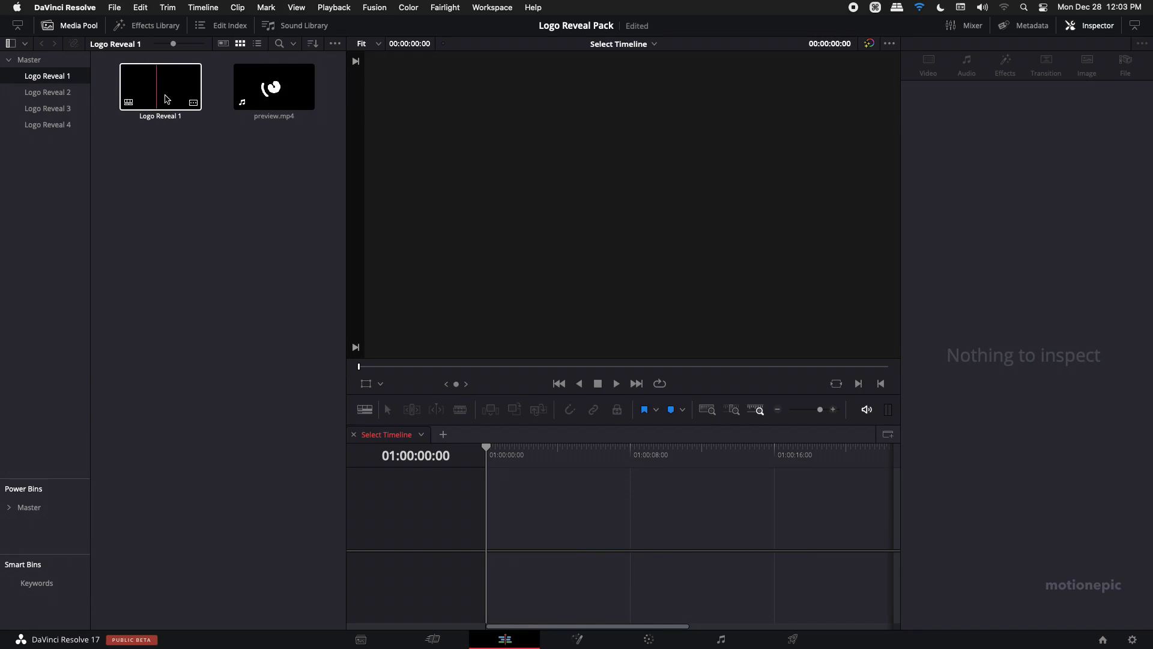
# Open the Logo Reveal 1 bin and timeline, and select its Fusion Composition clip on Video 1.
pyautogui.click(247, 94)
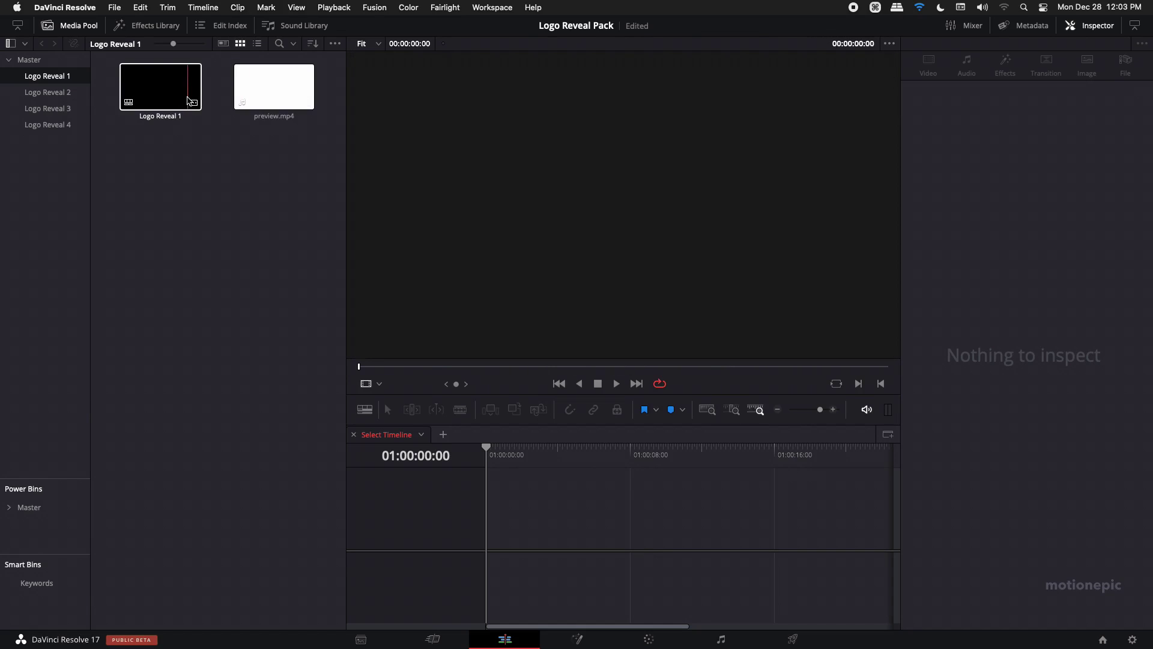
pyautogui.click(155, 99)
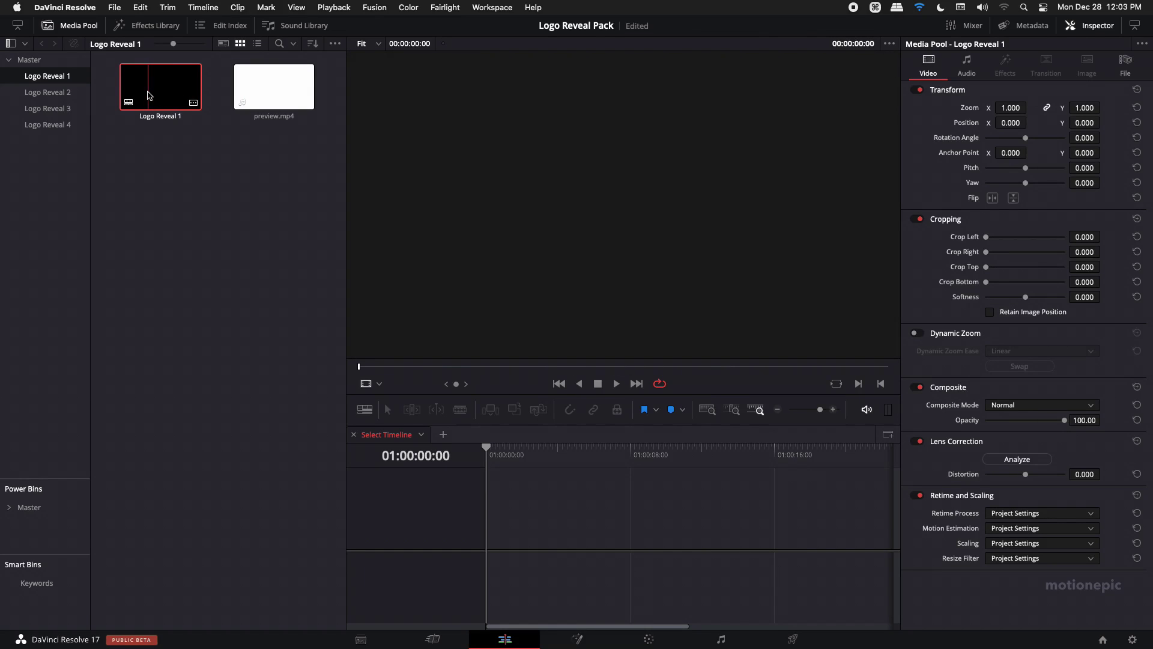
pyautogui.doubleClick(149, 95)
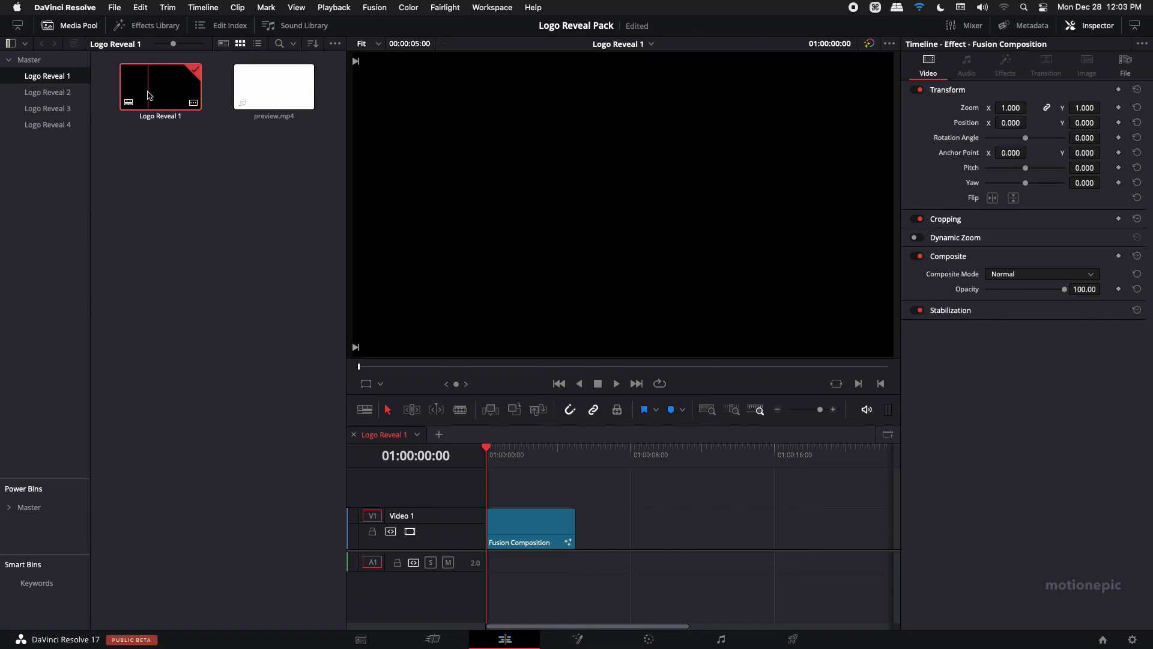
pyautogui.click(523, 529)
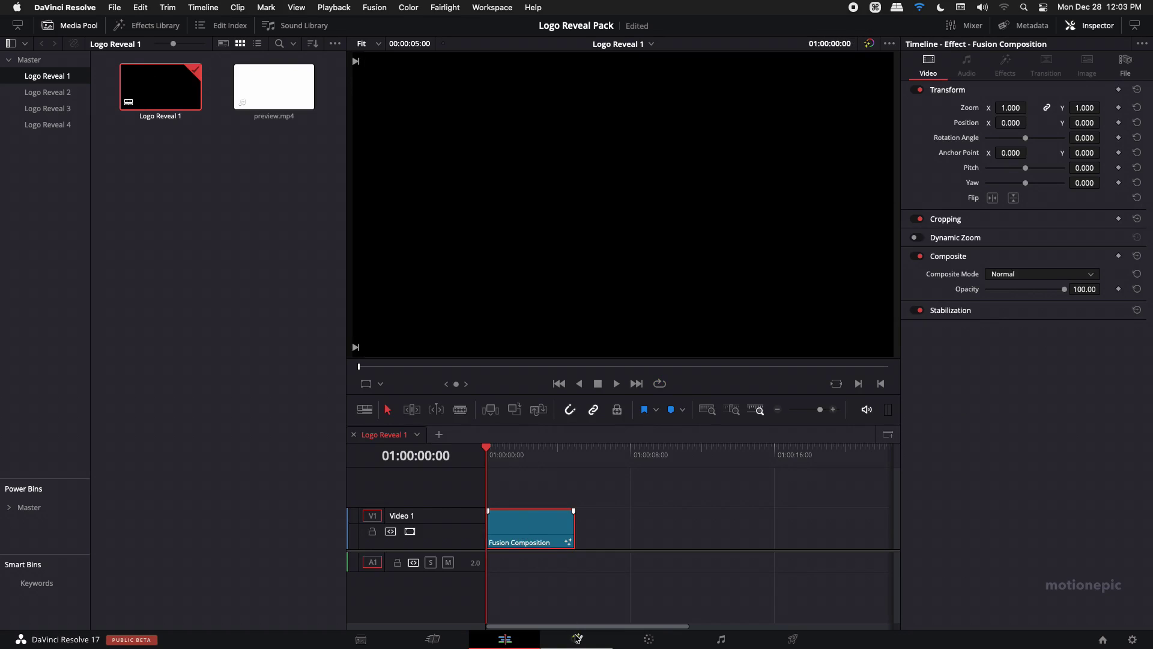
# Switch to the Fusion page and bring the Background1, Paint1 and Merge1 node rows into view.
pyautogui.click(577, 638)
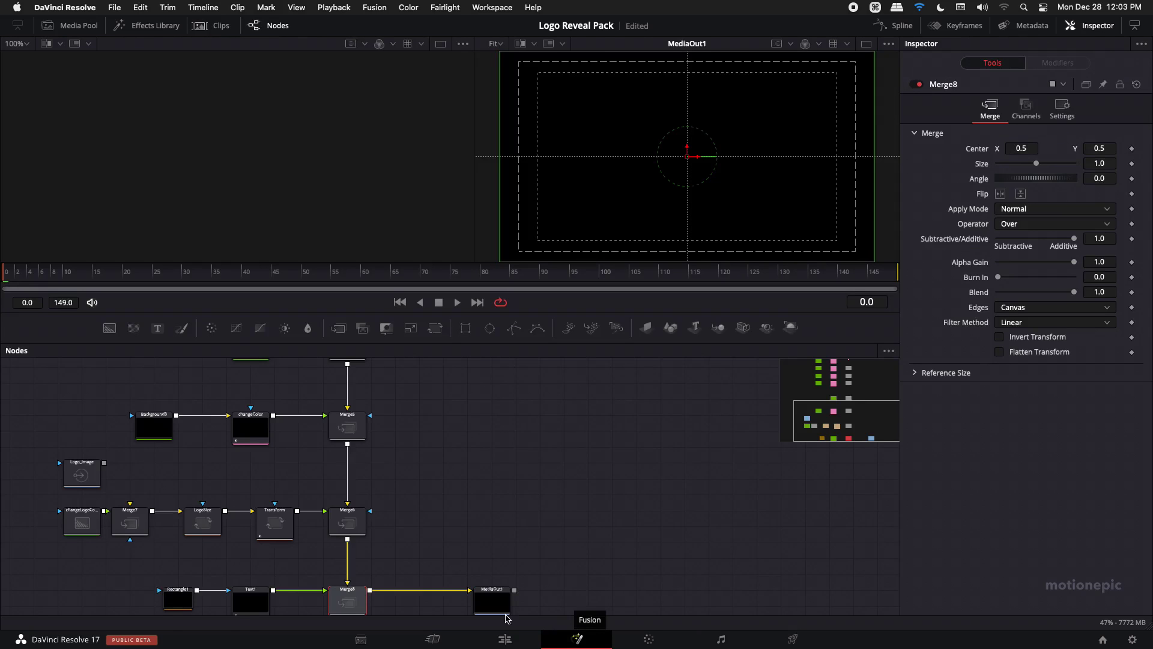
pyautogui.hscroll(-5, 469, 466)
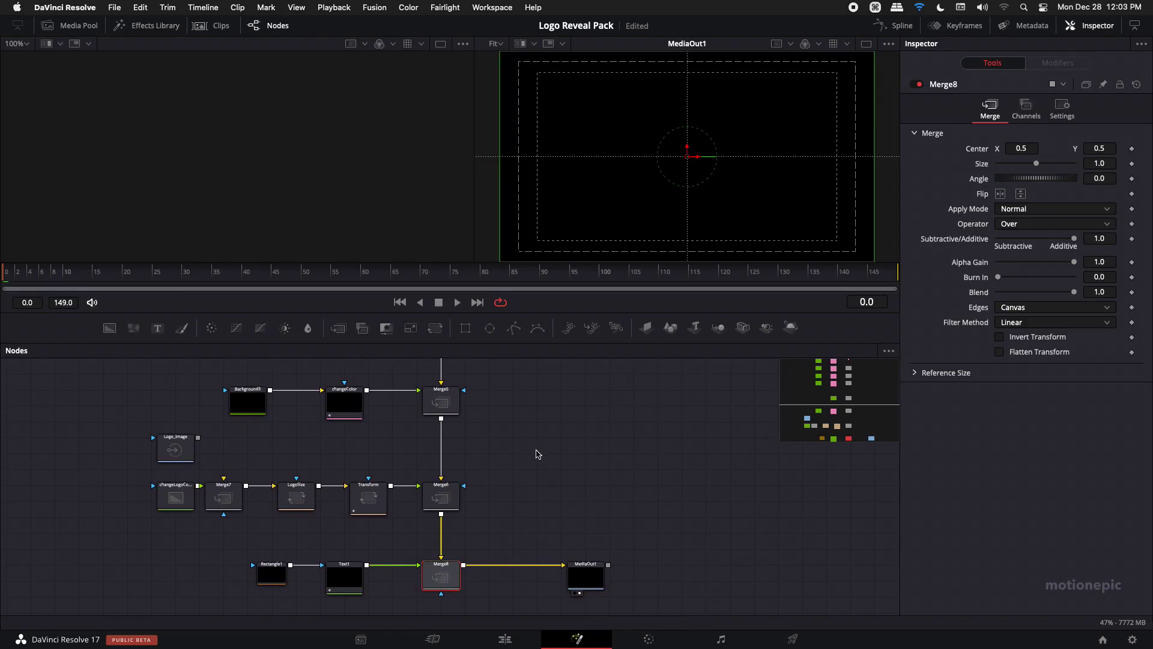
pyautogui.scroll(3, 517, 429)
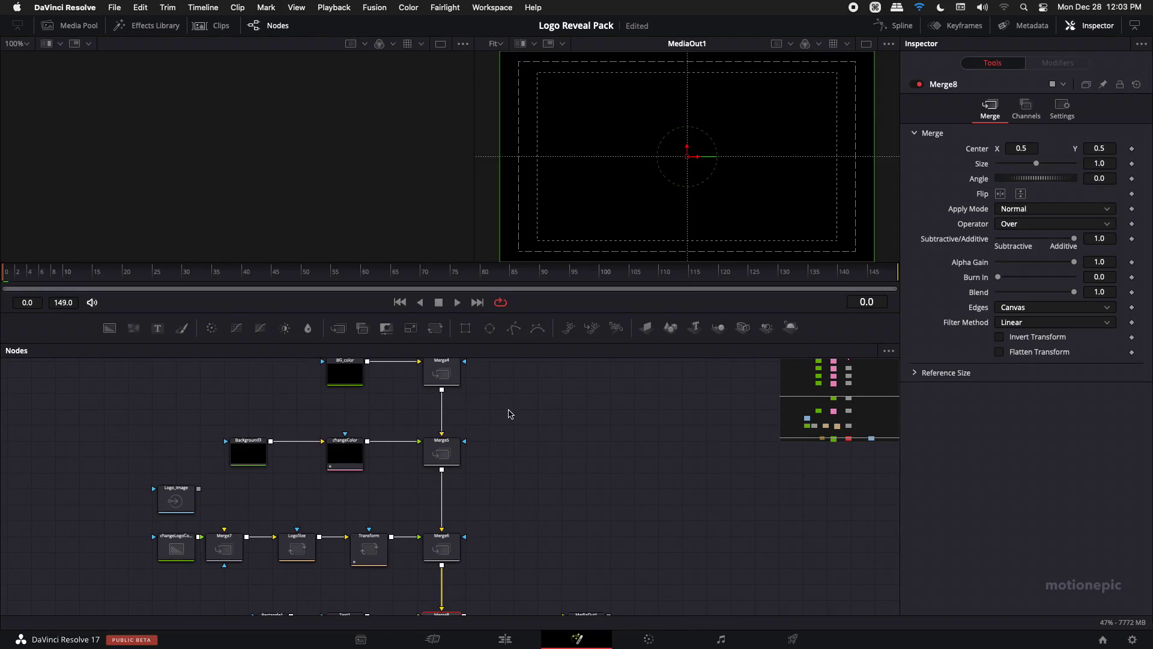
pyautogui.scroll(2, 517, 466)
pyautogui.scroll(6, 536, 471)
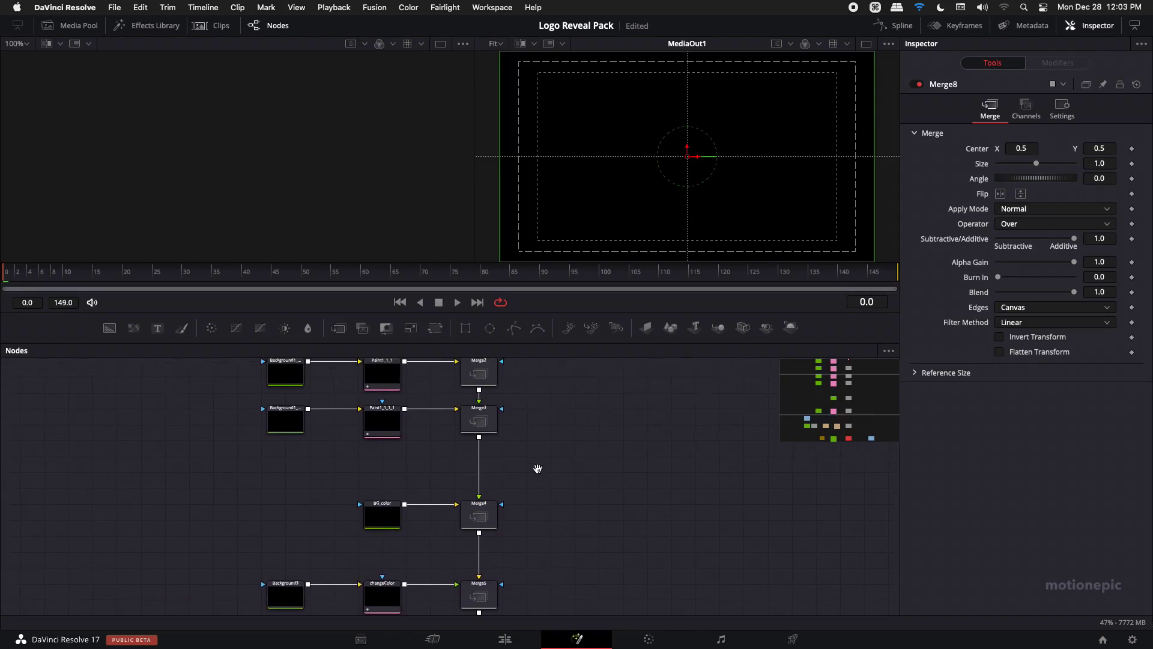
pyautogui.scroll(8, 548, 453)
pyautogui.hscroll(-5, 569, 459)
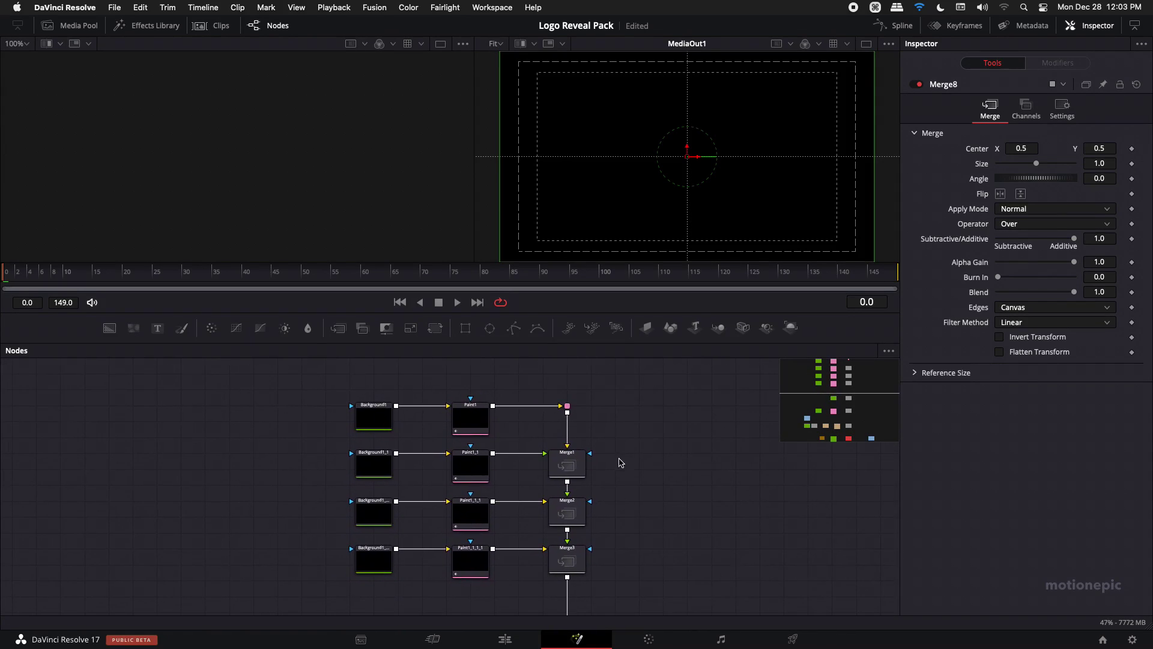
# At frame 17, zero Paint1's stroke Red and Green so the inner circle turns blue.
pyautogui.click(470, 420)
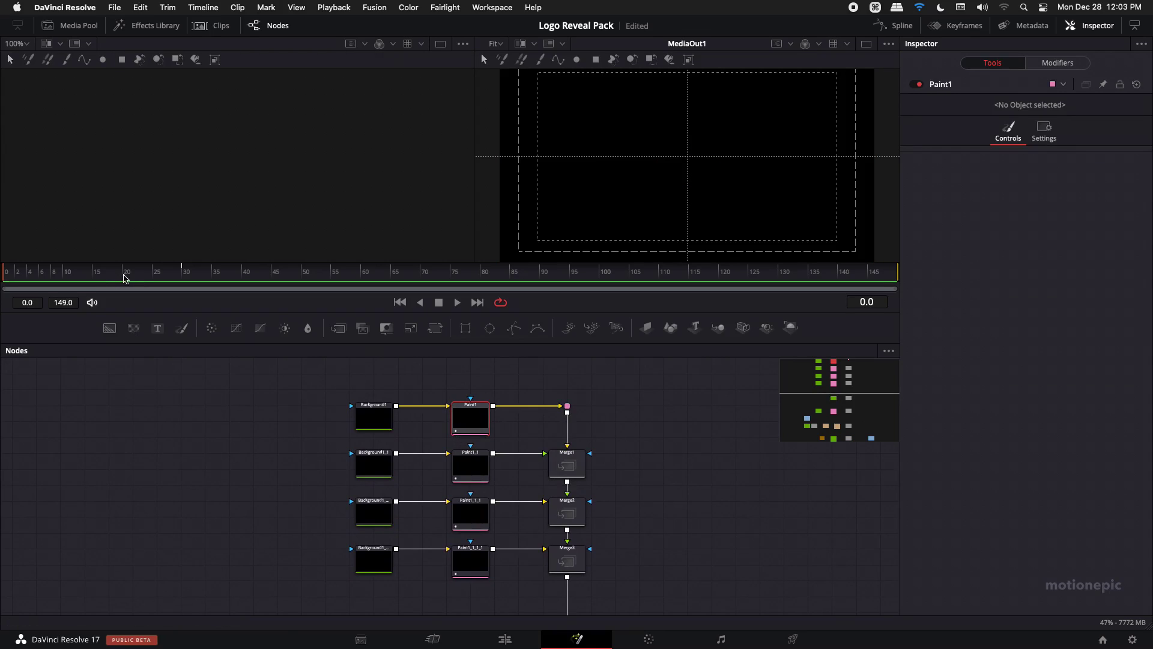
pyautogui.click(111, 273)
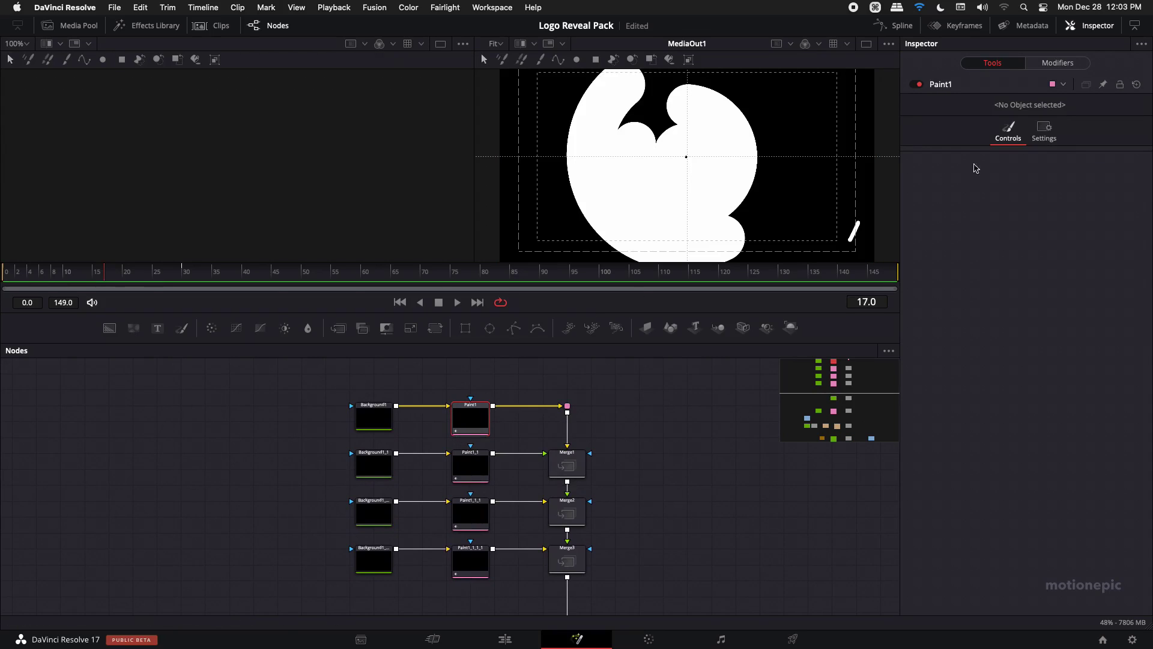
pyautogui.click(1057, 63)
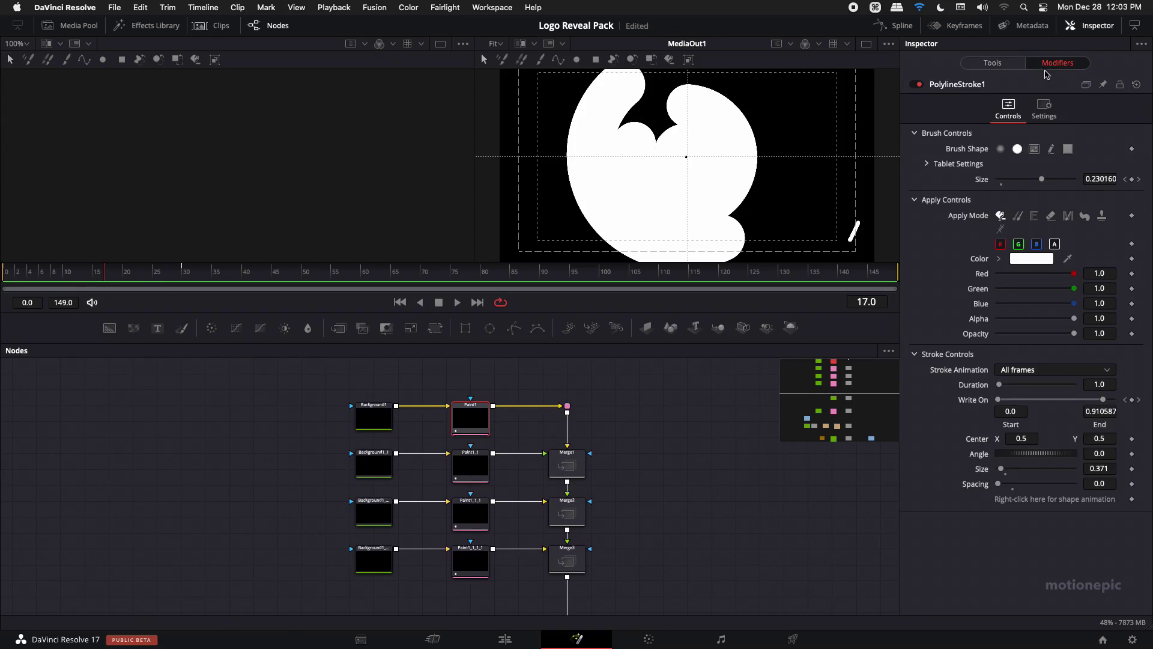
pyautogui.moveTo(1074, 273); pyautogui.dragTo(998, 289)
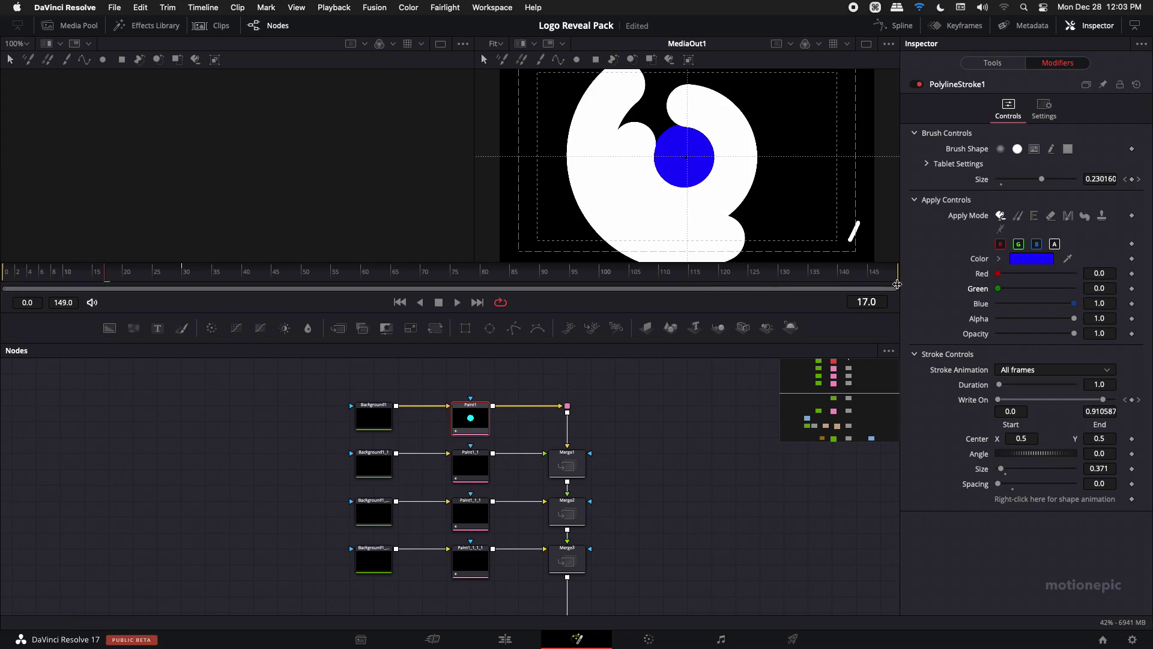
# Set Paint1_1's stroke Blue to 0 to make the ring yellow.
pyautogui.click(474, 466)
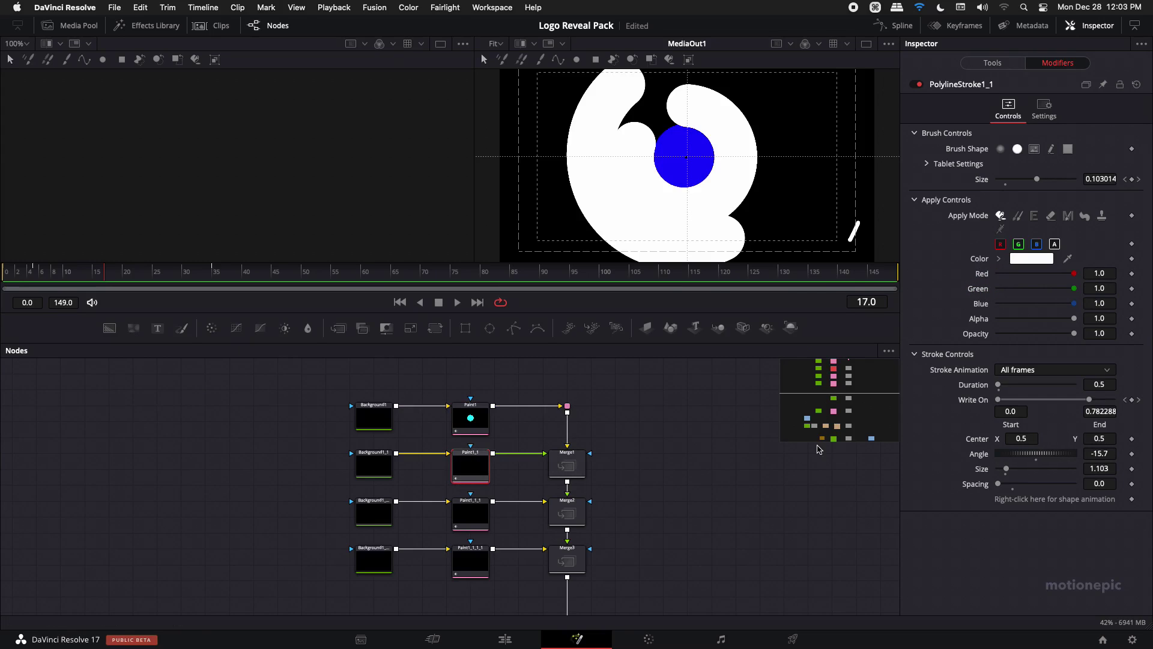
pyautogui.moveTo(1074, 303); pyautogui.dragTo(997, 303)
pyautogui.scroll(-2, 587, 466)
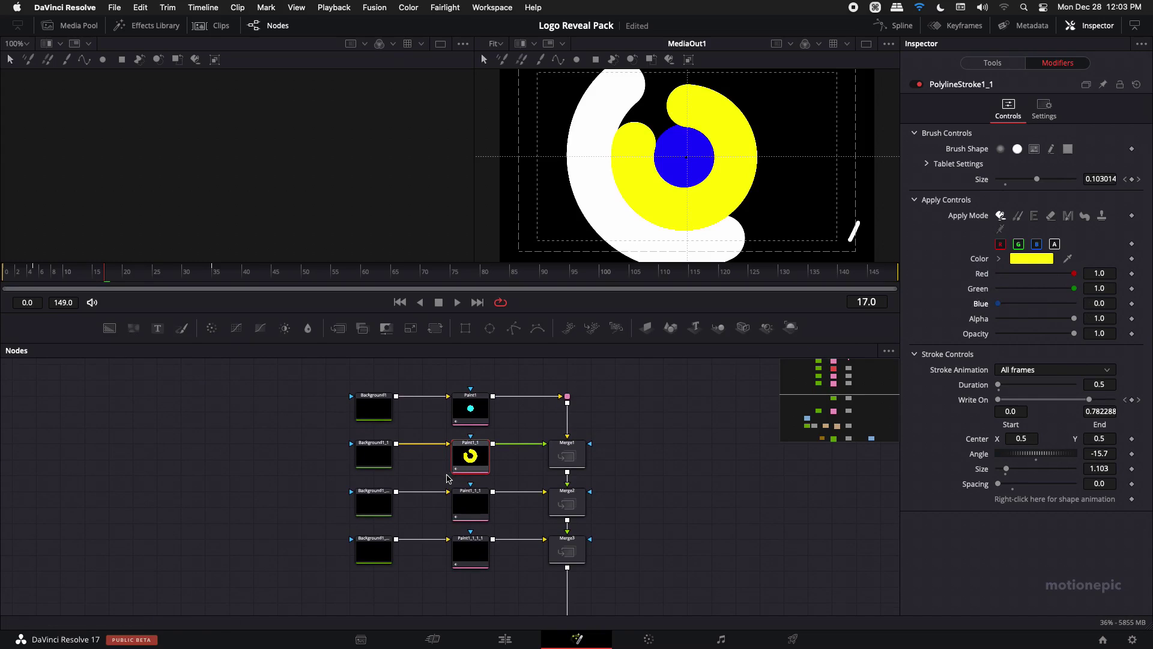
pyautogui.scroll(-10, 447, 478)
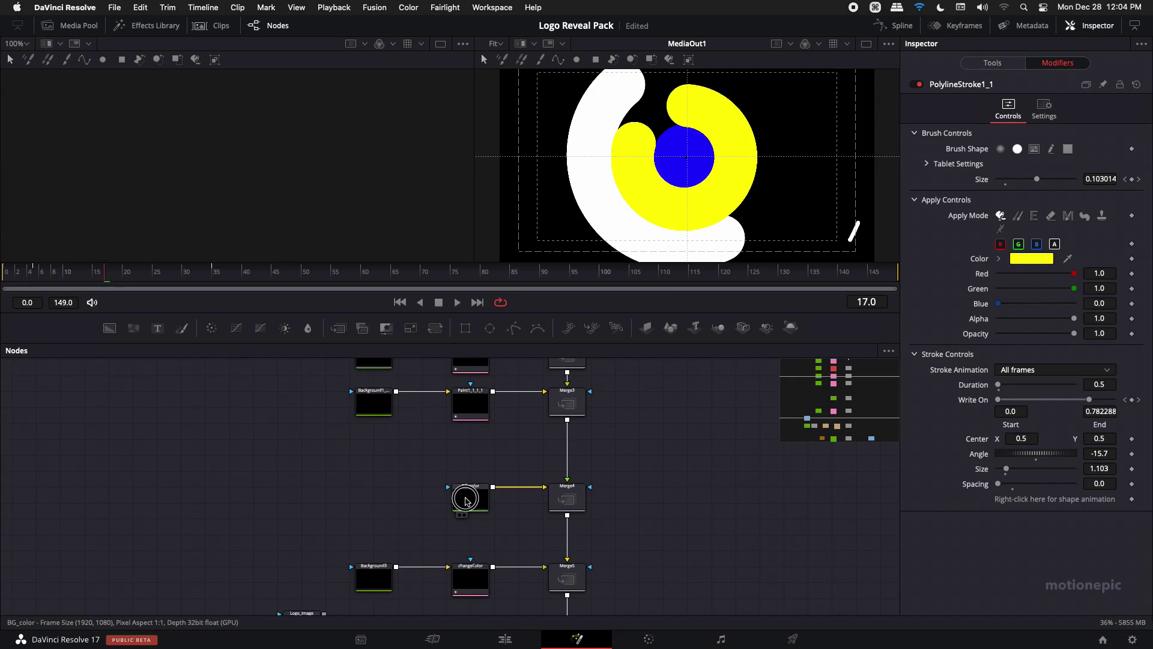
# Raise the Blue value in BG_color to turn the background blue.
pyautogui.click(467, 500)
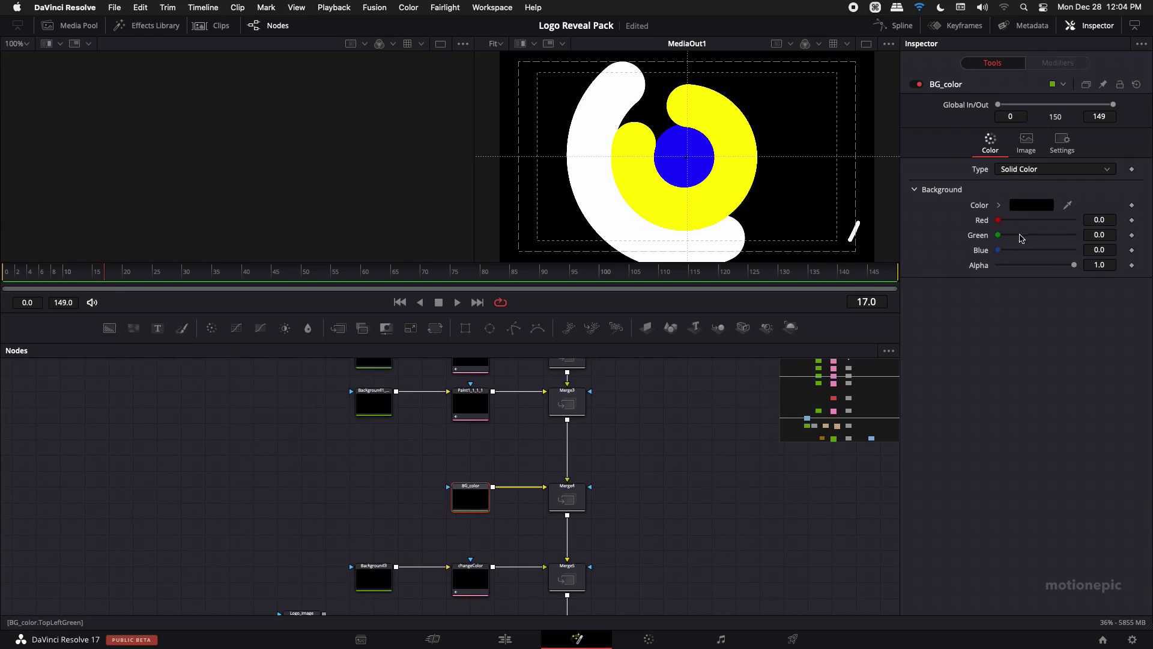
pyautogui.moveTo(999, 250); pyautogui.dragTo(1037, 250)
pyautogui.scroll(-5, 493, 457)
# Select changeColor and turn off Show Thumbnails in the Nodes view.
pyautogui.click(474, 512)
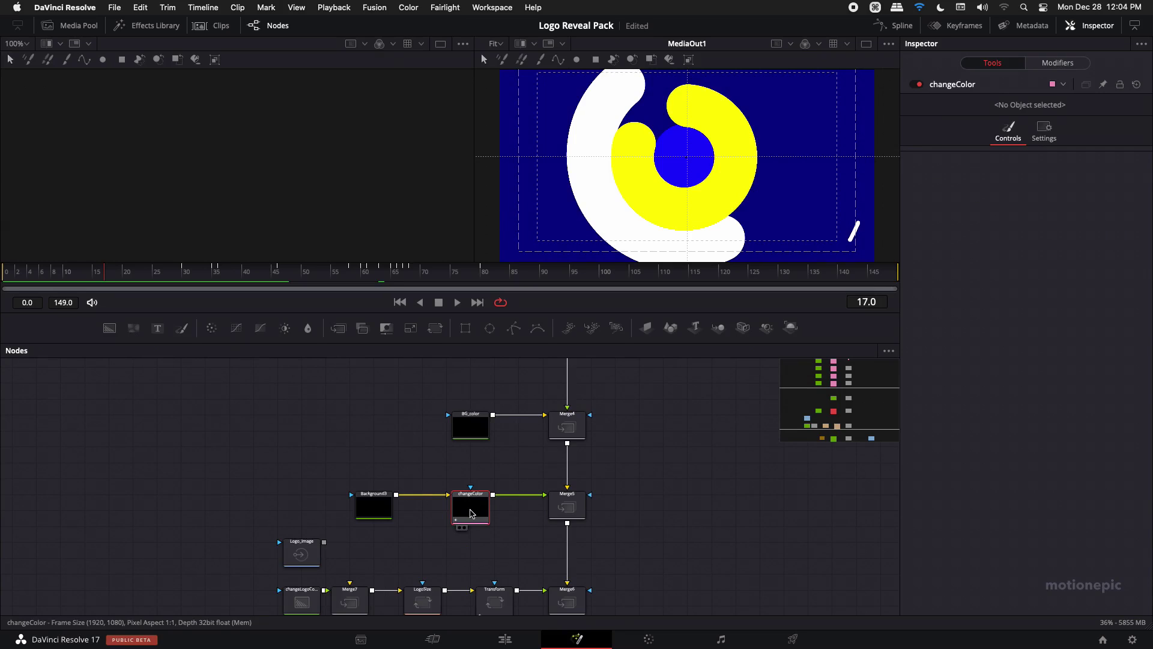
pyautogui.rightClick(686, 498)
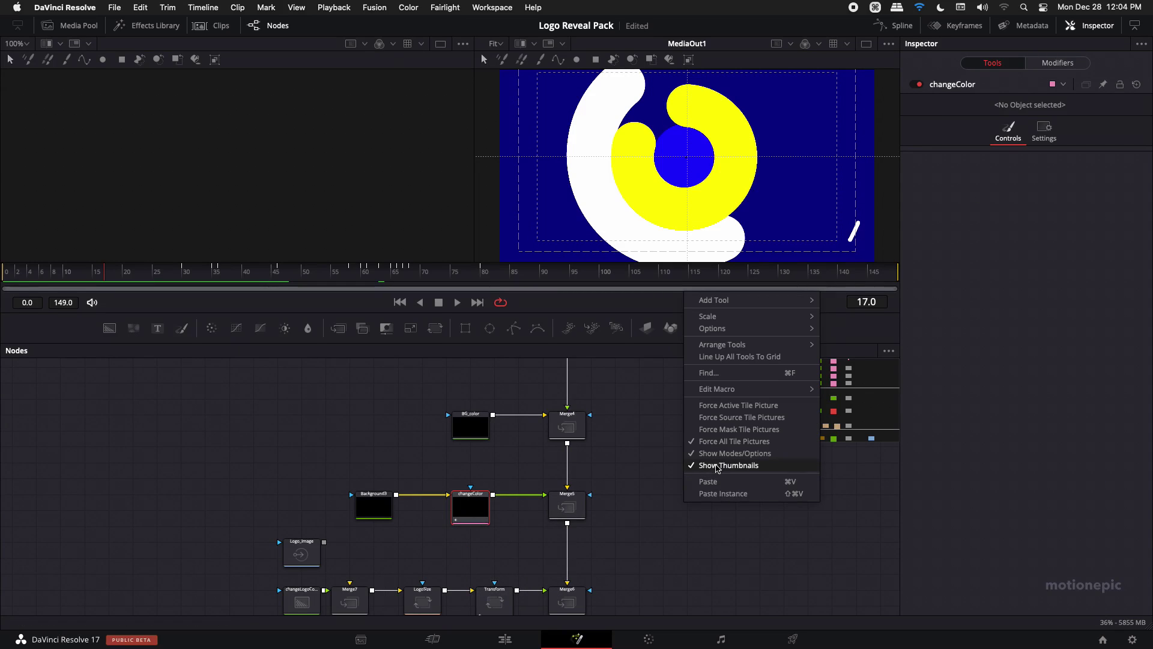
pyautogui.click(707, 467)
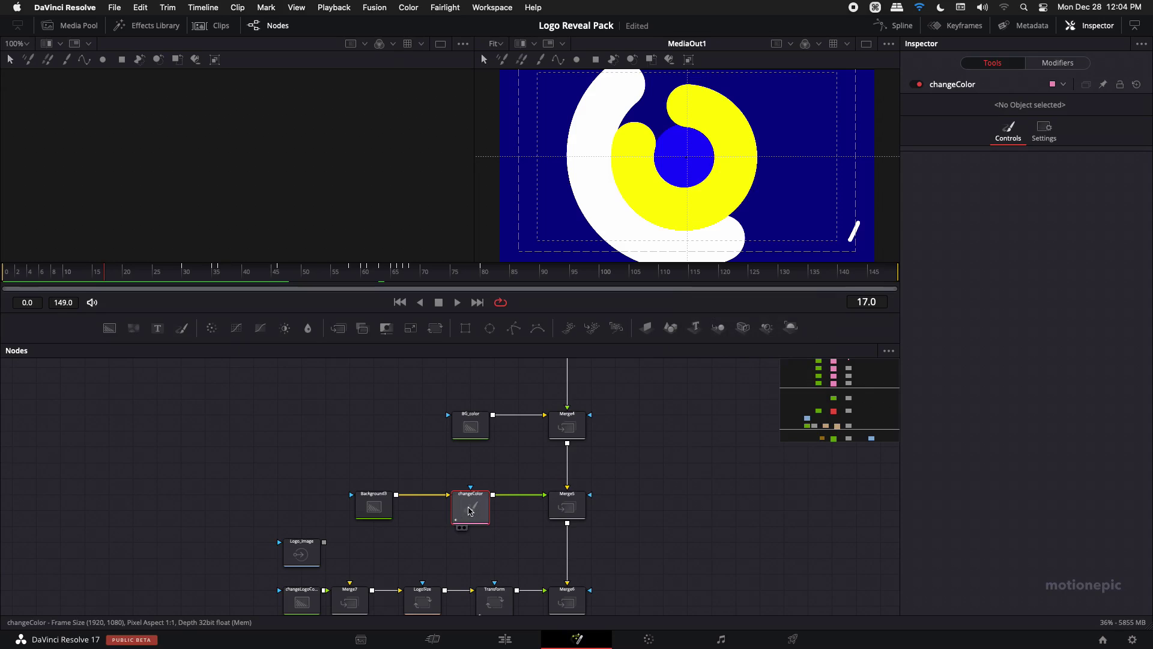
pyautogui.scroll(3, 474, 512)
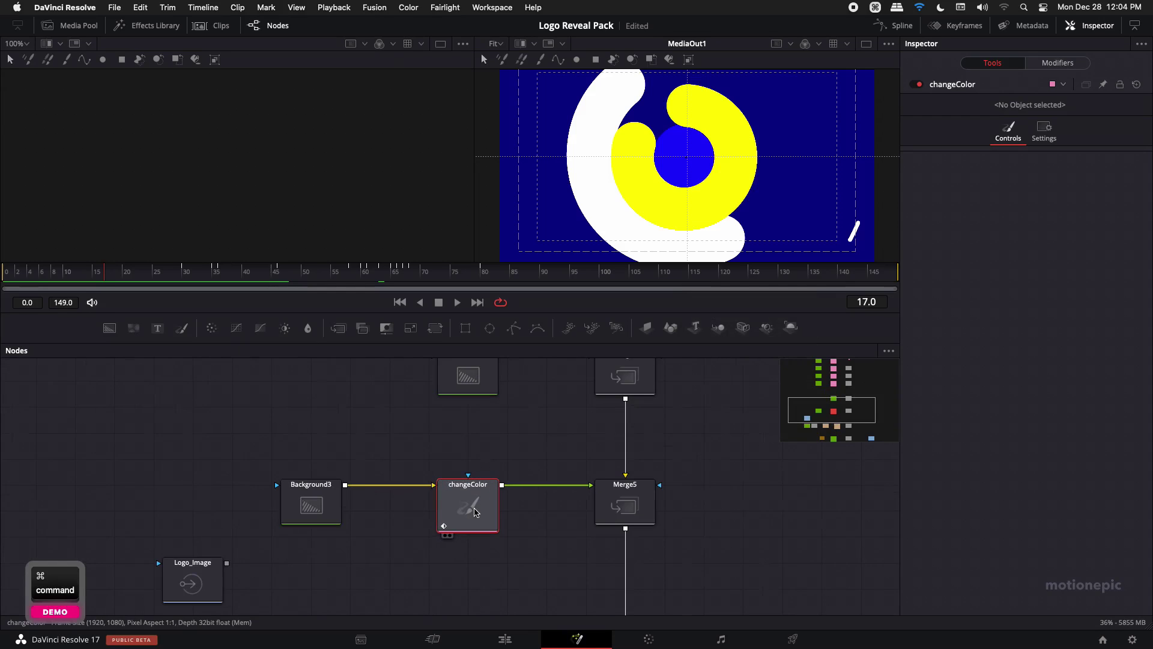
# At frame 95, adjust the changeColor stroke's Green so the inner circle turns magenta.
pyautogui.click(478, 508)
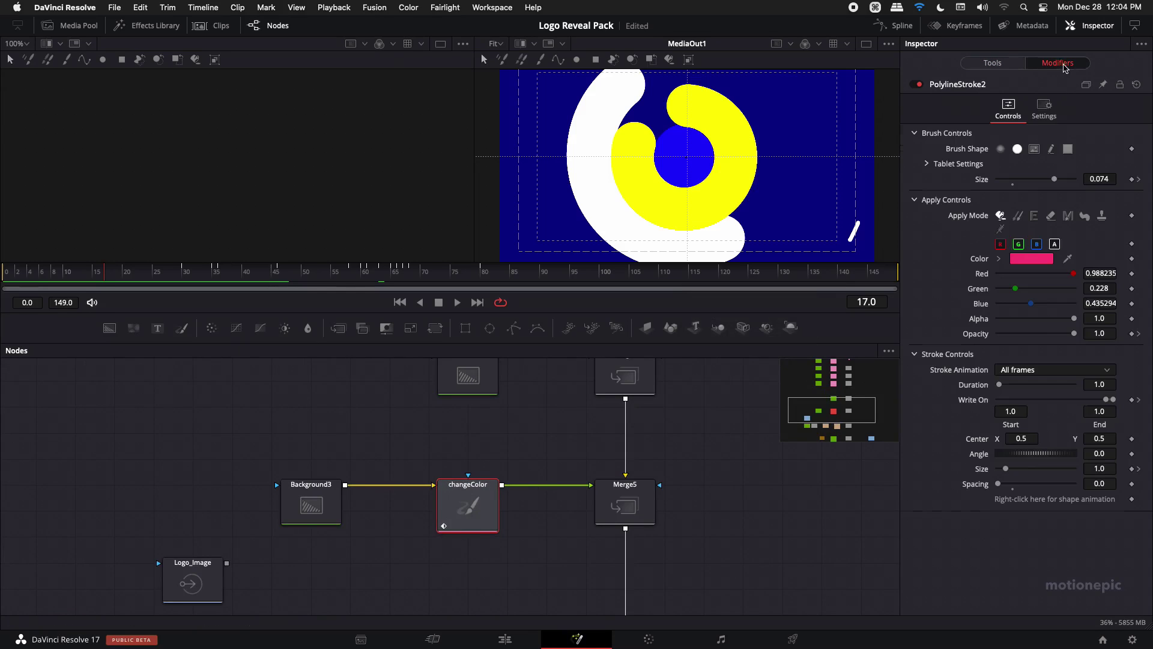
pyautogui.click(481, 274)
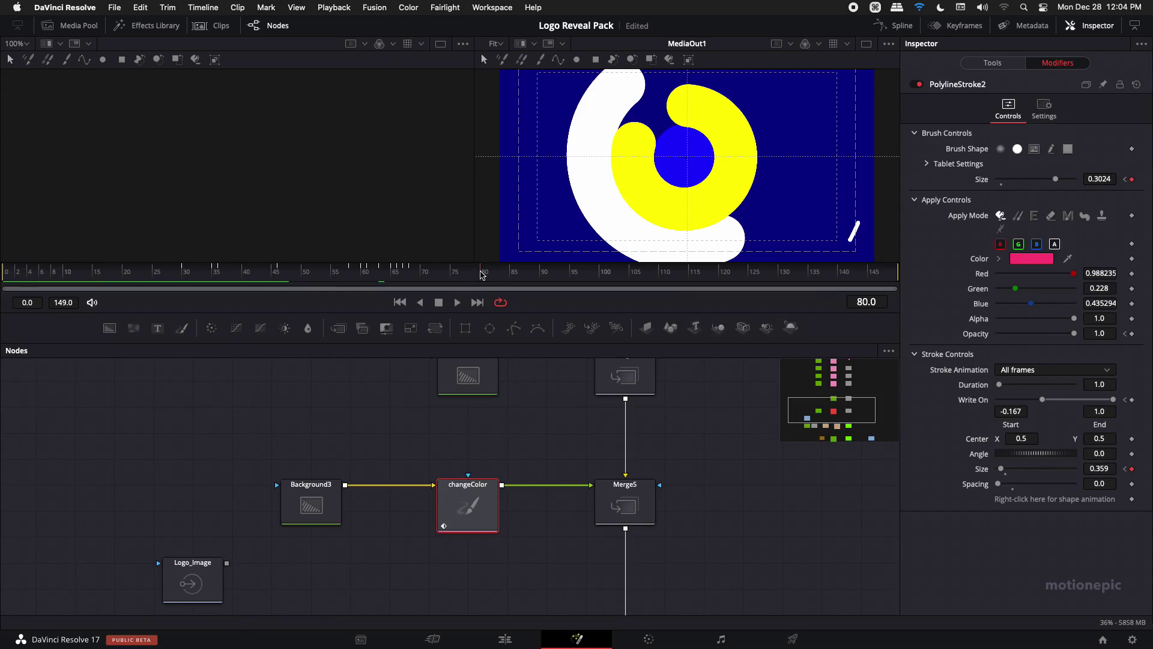
pyautogui.click(575, 275)
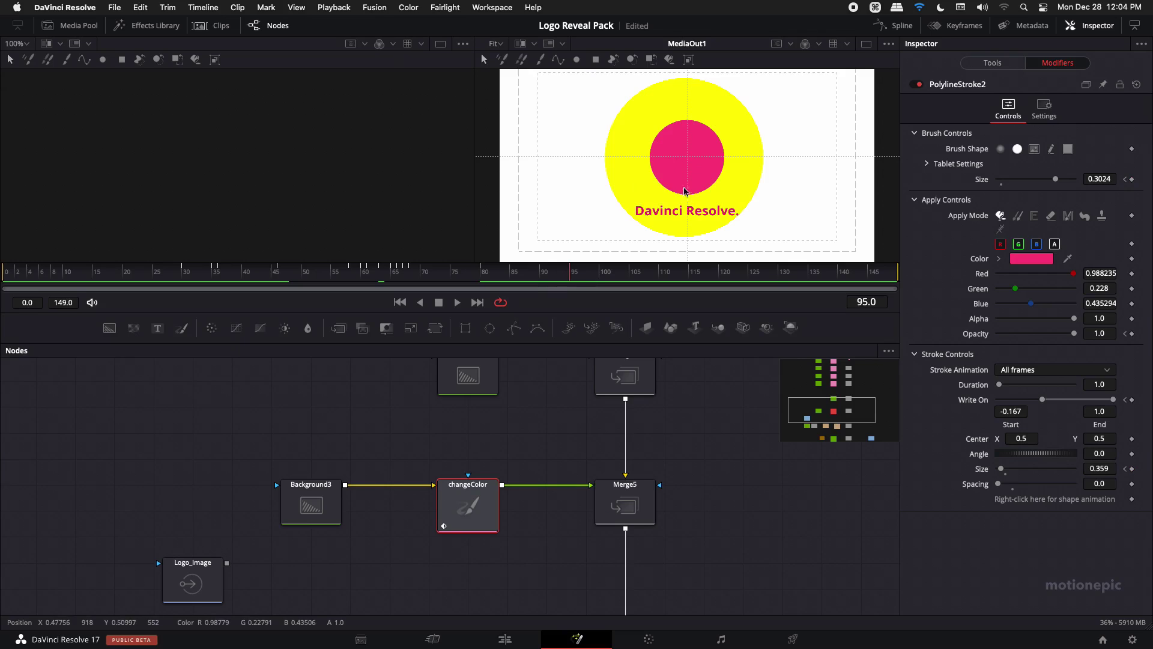
pyautogui.moveTo(1019, 293); pyautogui.dragTo(1075, 303)
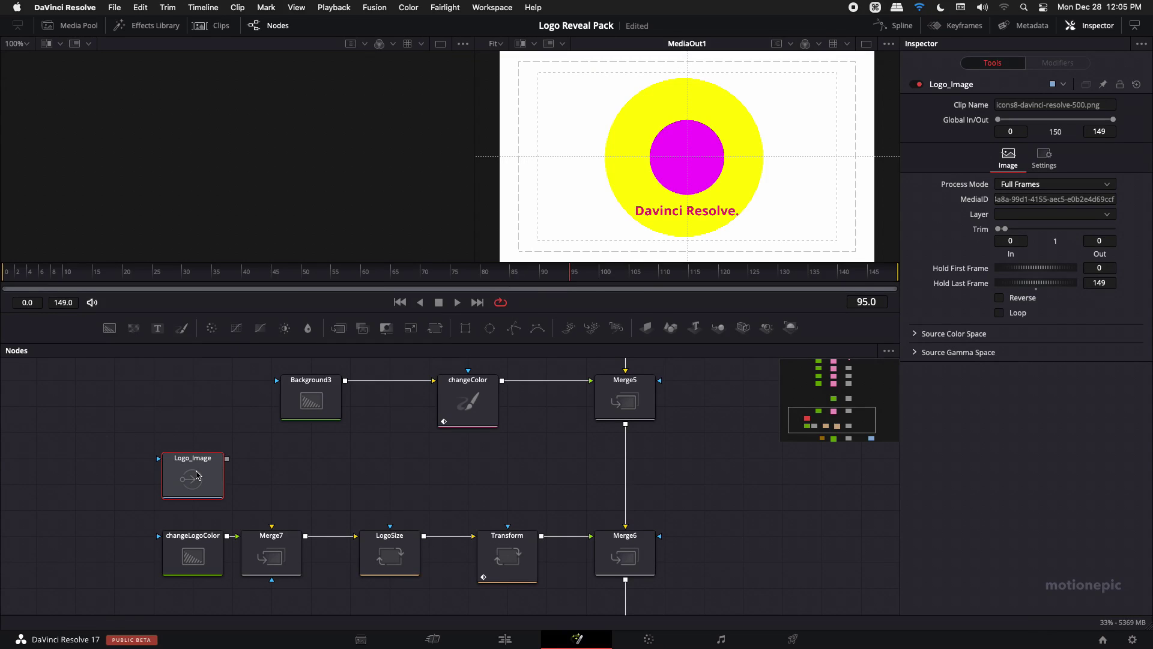
# In Finder, select icons8-davinci-resolve-500.png in the Pictures folder.
pyautogui.press('super+Tab')
pyautogui.click(150, 629)
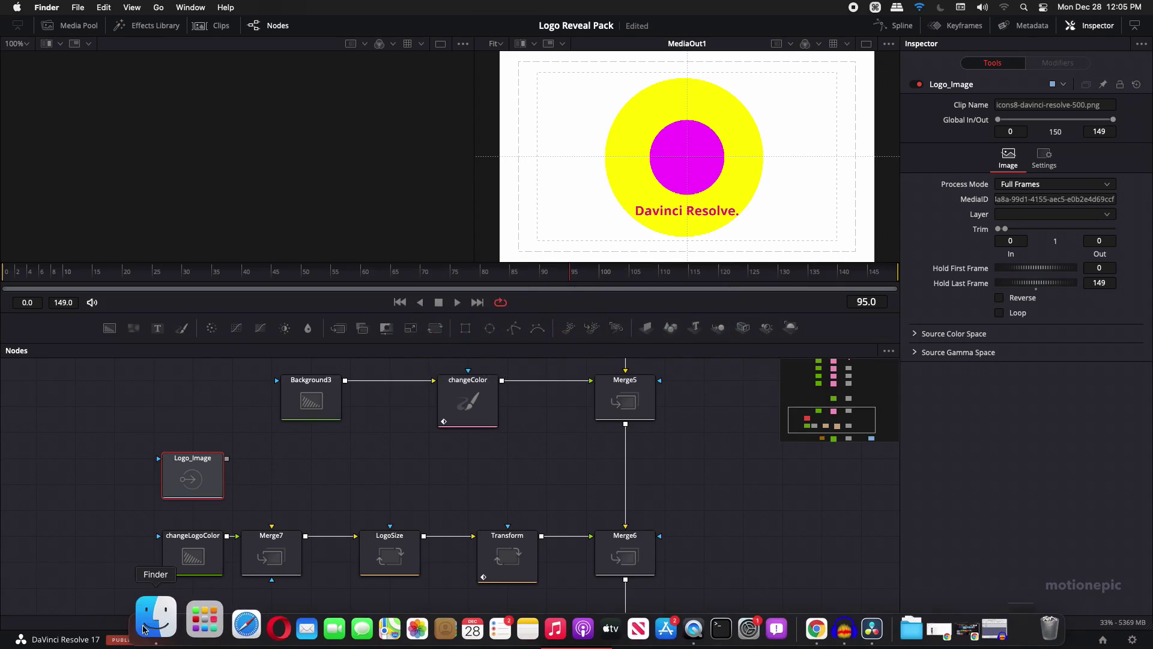
pyautogui.click(338, 197)
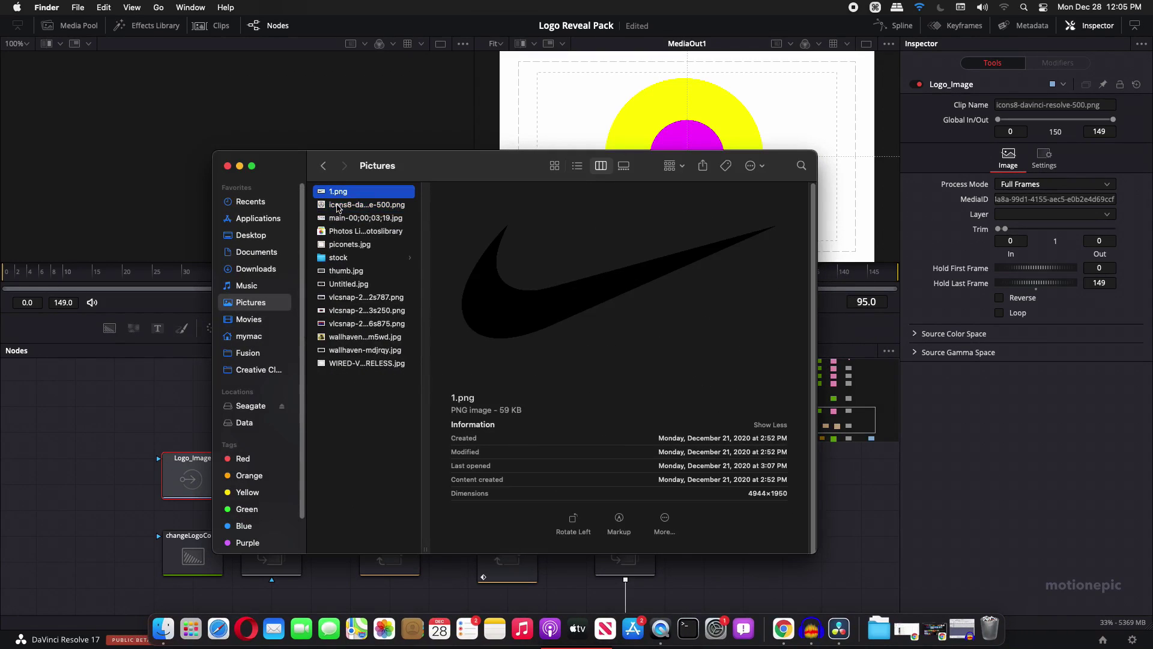
pyautogui.click(344, 206)
pyautogui.moveTo(379, 163); pyautogui.dragTo(587, 138)
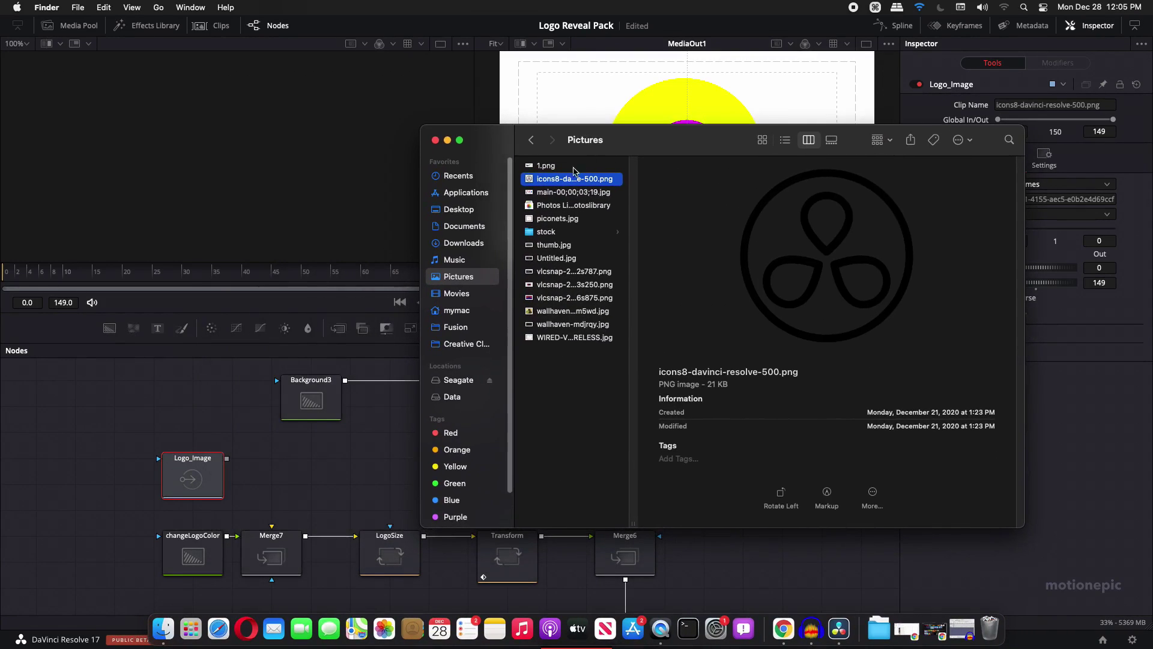
# Replace Logo_Image with icons8-davinci-resolve-500.png and connect its output to Merge7.
pyautogui.moveTo(573, 179); pyautogui.dragTo(200, 463)
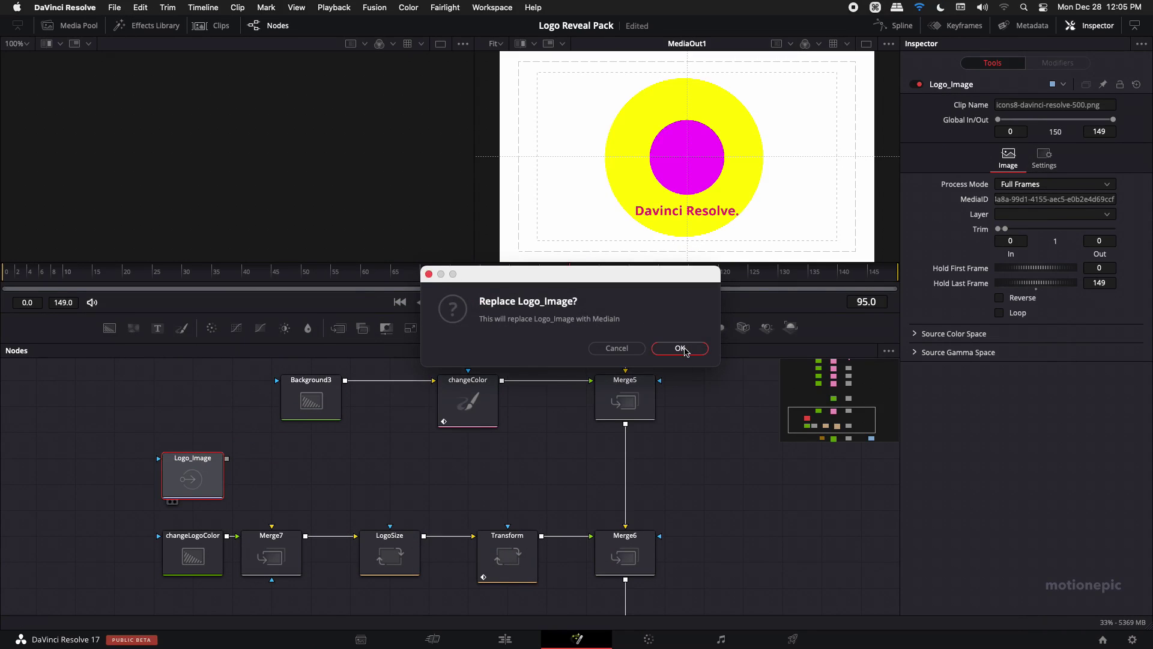
pyautogui.click(681, 349)
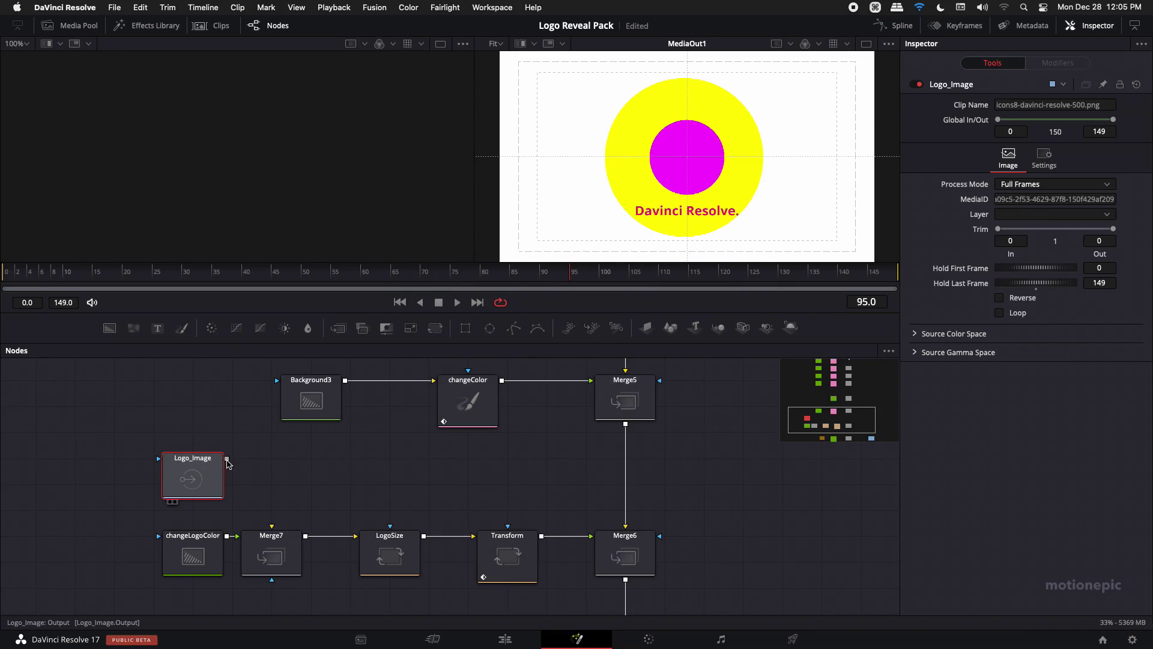
pyautogui.moveTo(227, 458); pyautogui.dragTo(272, 537)
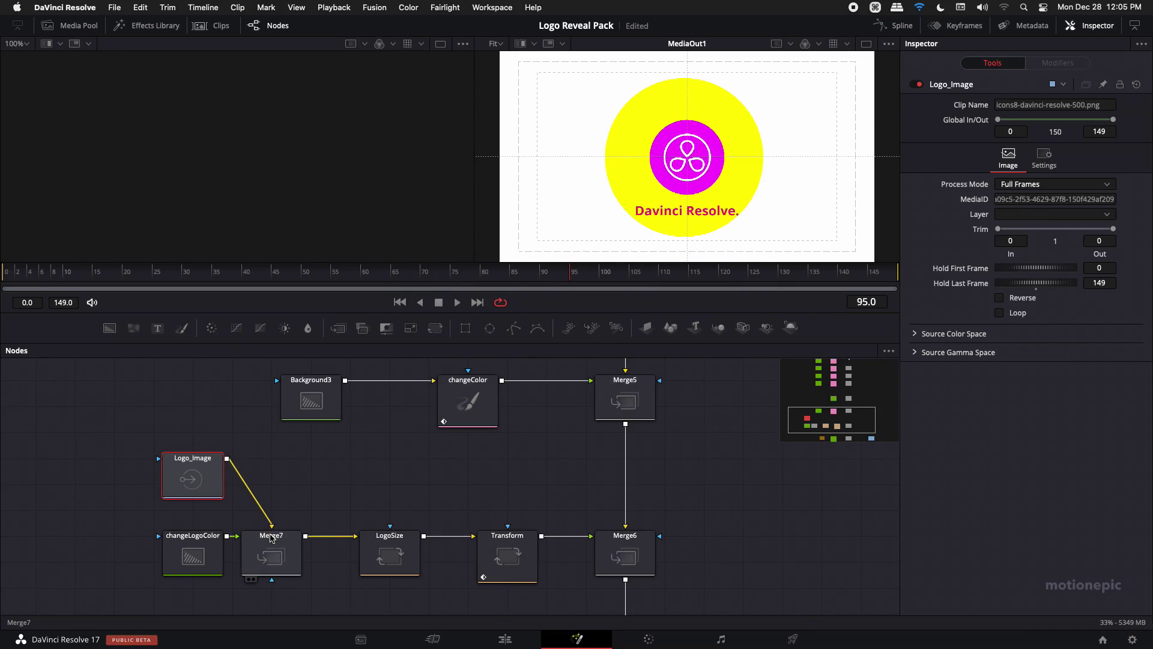
# Set changeLogoColor's Red, Green and Blue to 0 to make the logo black.
pyautogui.click(195, 547)
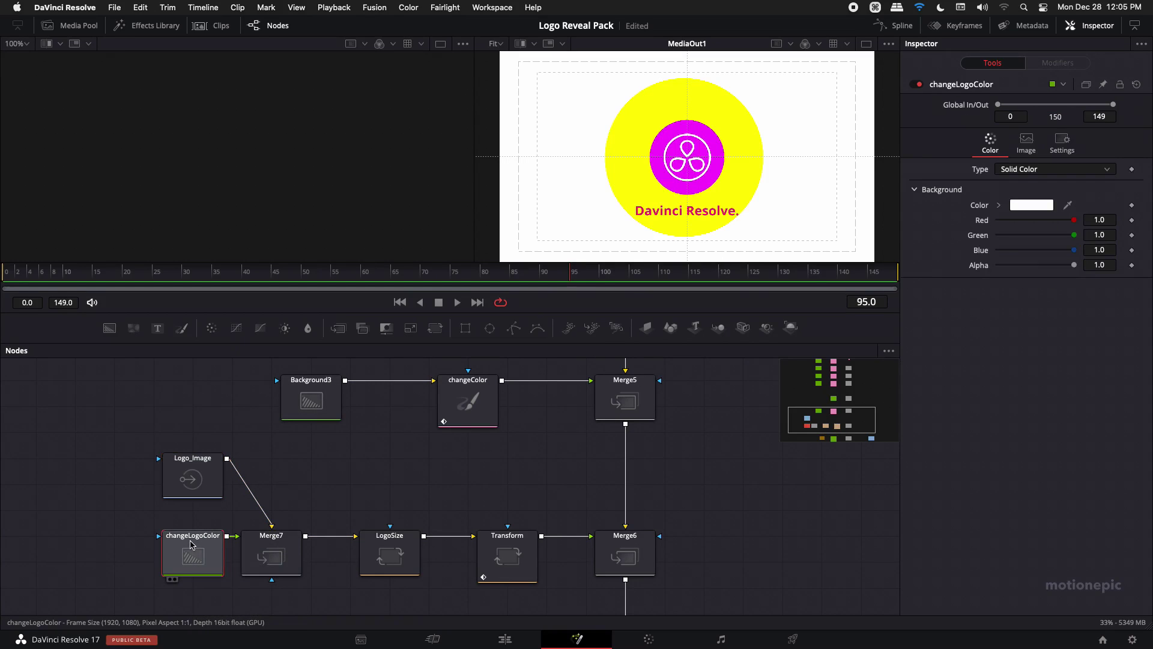
pyautogui.moveTo(1074, 235); pyautogui.dragTo(988, 236)
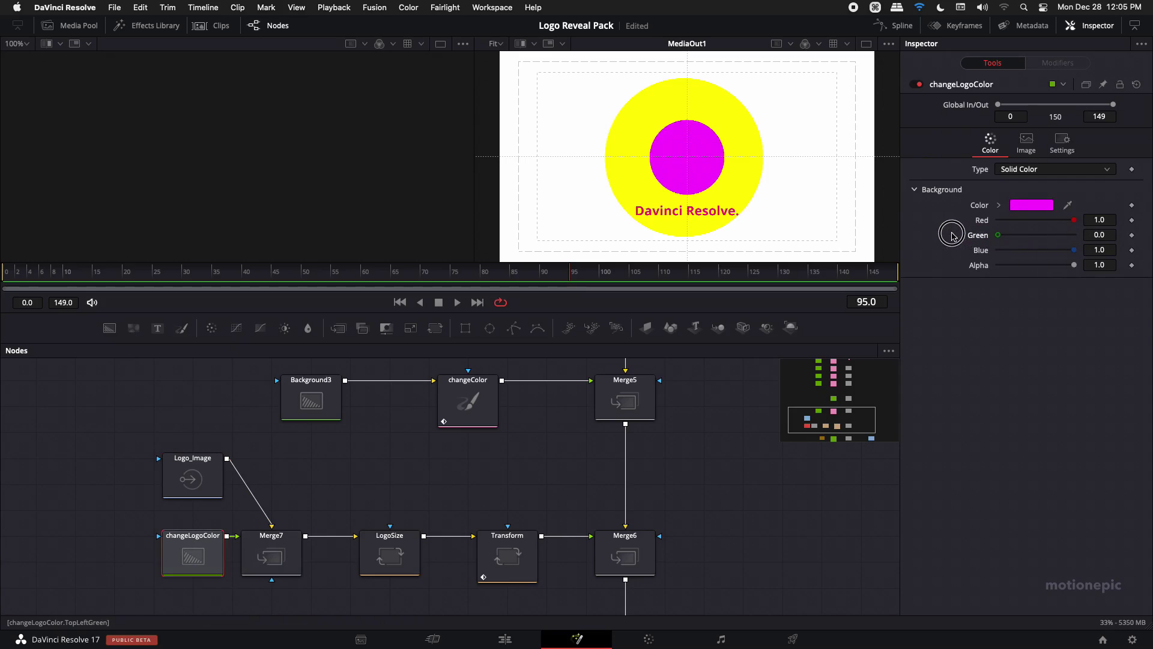
pyautogui.moveTo(1074, 250); pyautogui.dragTo(997, 250)
pyautogui.moveTo(1073, 220); pyautogui.dragTo(997, 220)
pyautogui.scroll(-5, 319, 475)
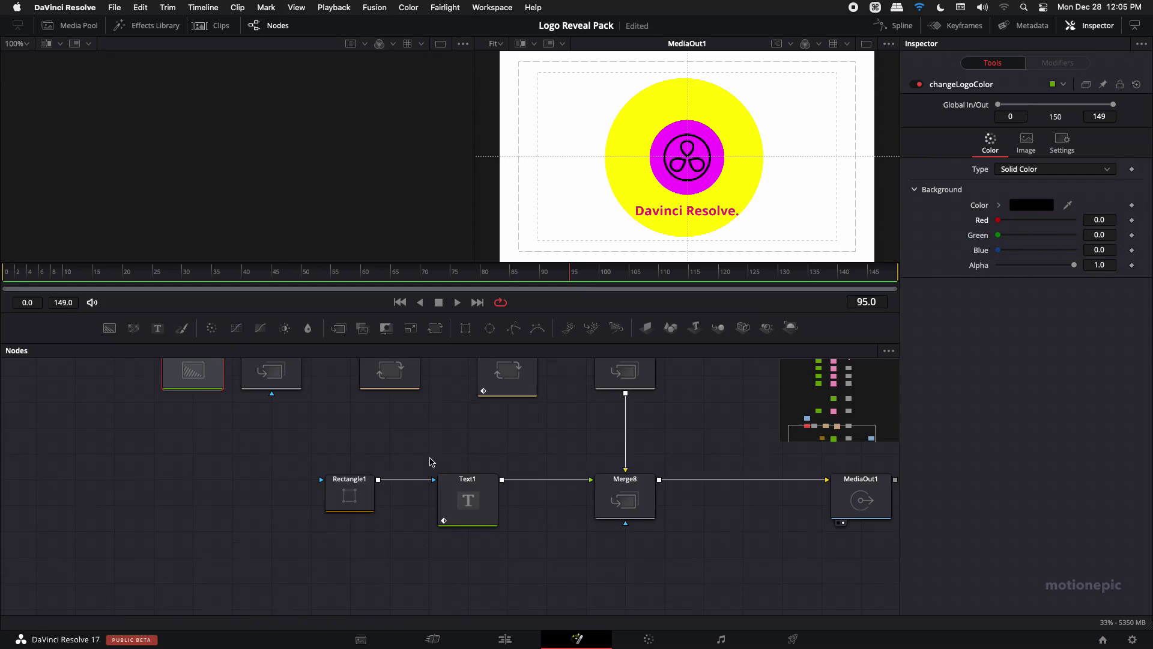
# Change Text1's title from 'Davinci Resolve.' to 'MotionEpic' and colour it red.
pyautogui.click(460, 489)
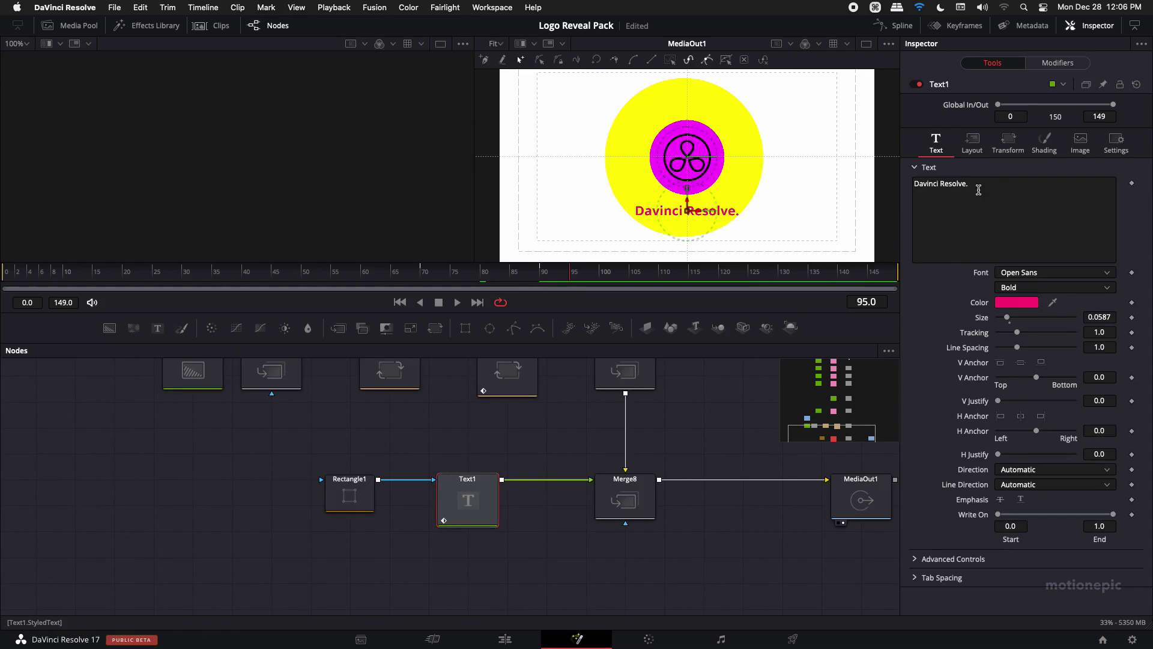
pyautogui.click(984, 189)
pyautogui.moveTo(984, 189); pyautogui.dragTo(901, 175)
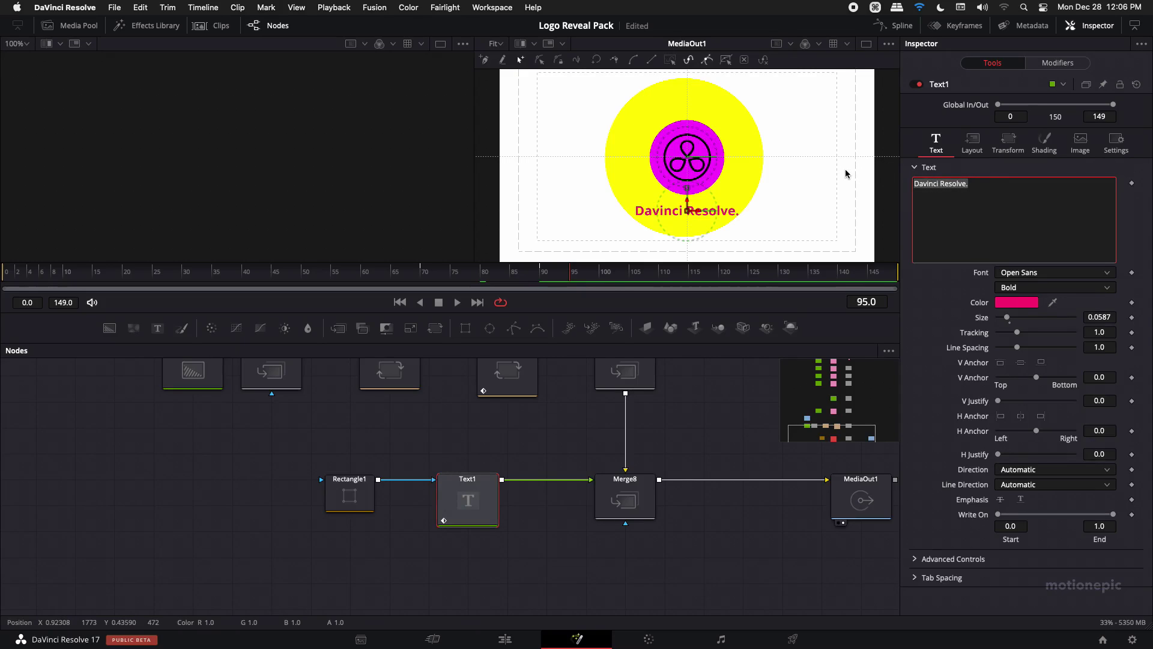
pyautogui.write('MotionEpic')
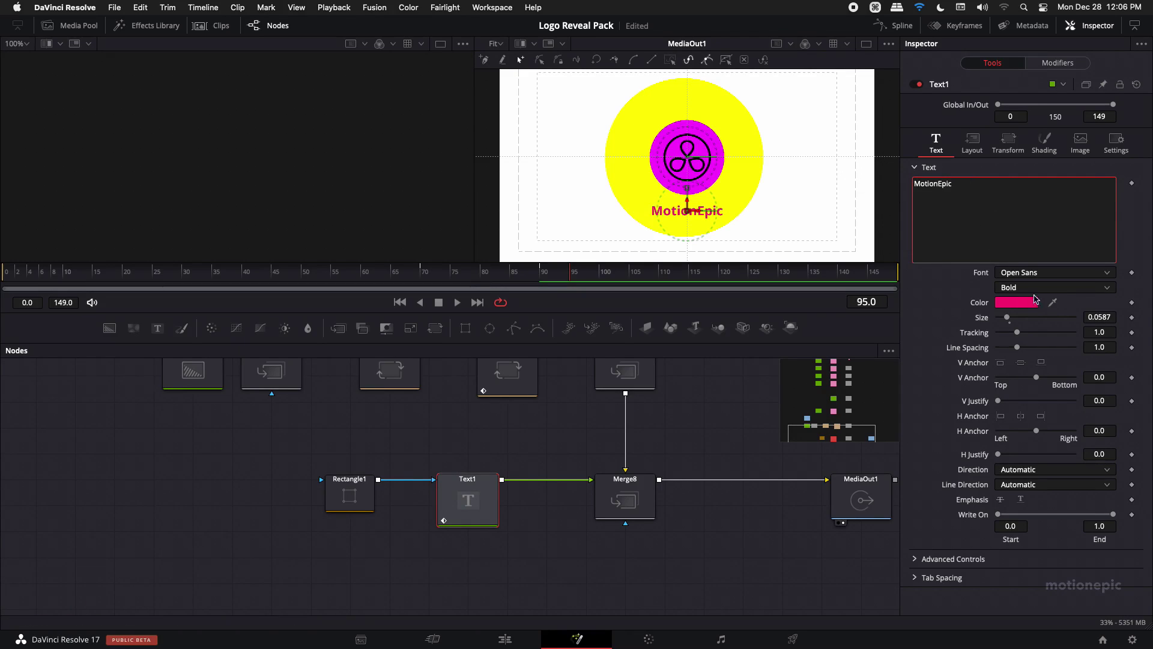
pyautogui.click(1033, 302)
pyautogui.moveTo(1006, 355)
pyautogui.mouseDown()
pyautogui.moveTo(1021, 361)
pyautogui.moveTo(1042, 346)
pyautogui.moveTo(1100, 400)
pyautogui.mouseUp()
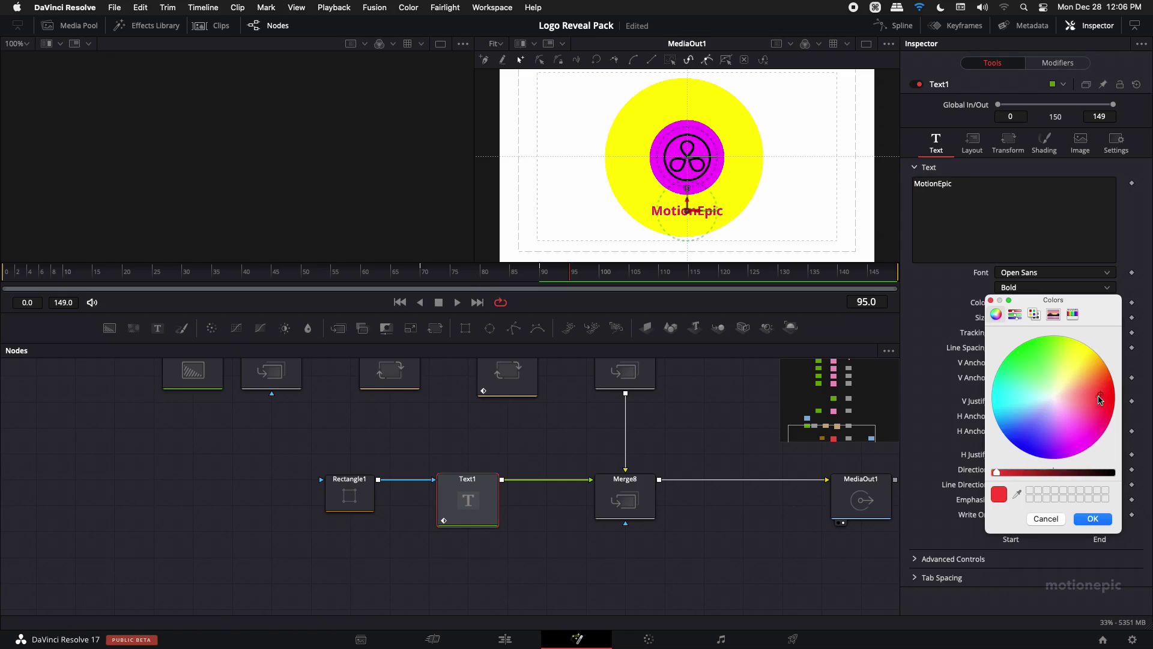
pyautogui.click(1092, 519)
pyautogui.click(1016, 275)
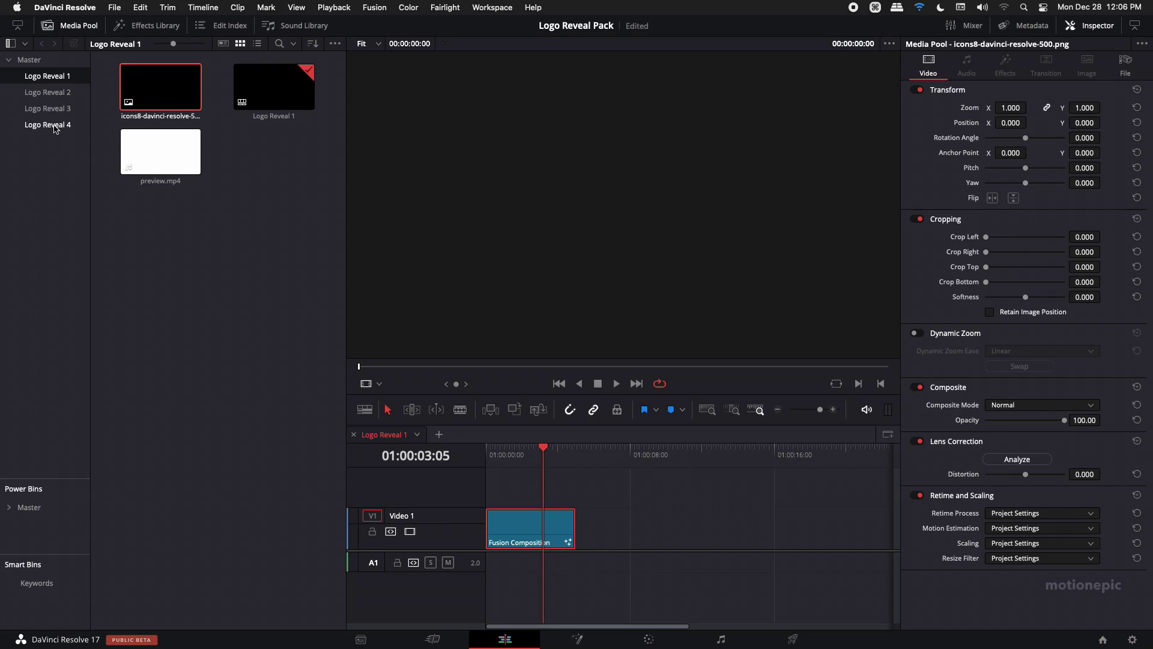
# Load the Logo Reveal 4 timeline and open its Fusion Composition clip on the Fusion page.
pyautogui.click(54, 127)
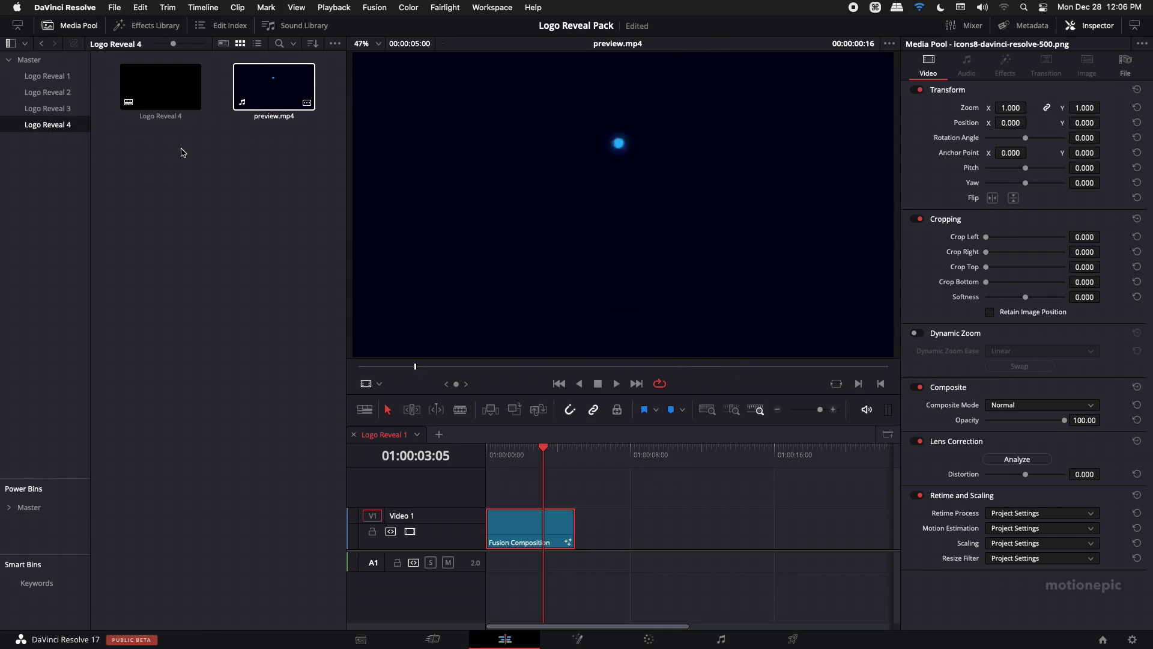
pyautogui.doubleClick(156, 90)
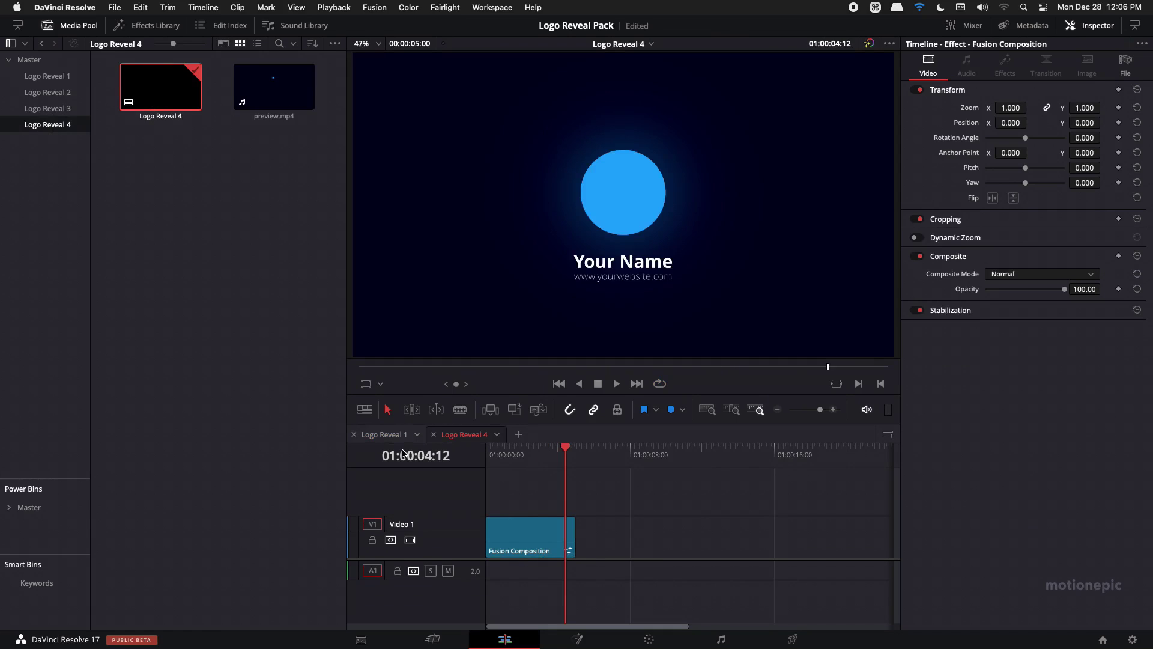
pyautogui.click(508, 527)
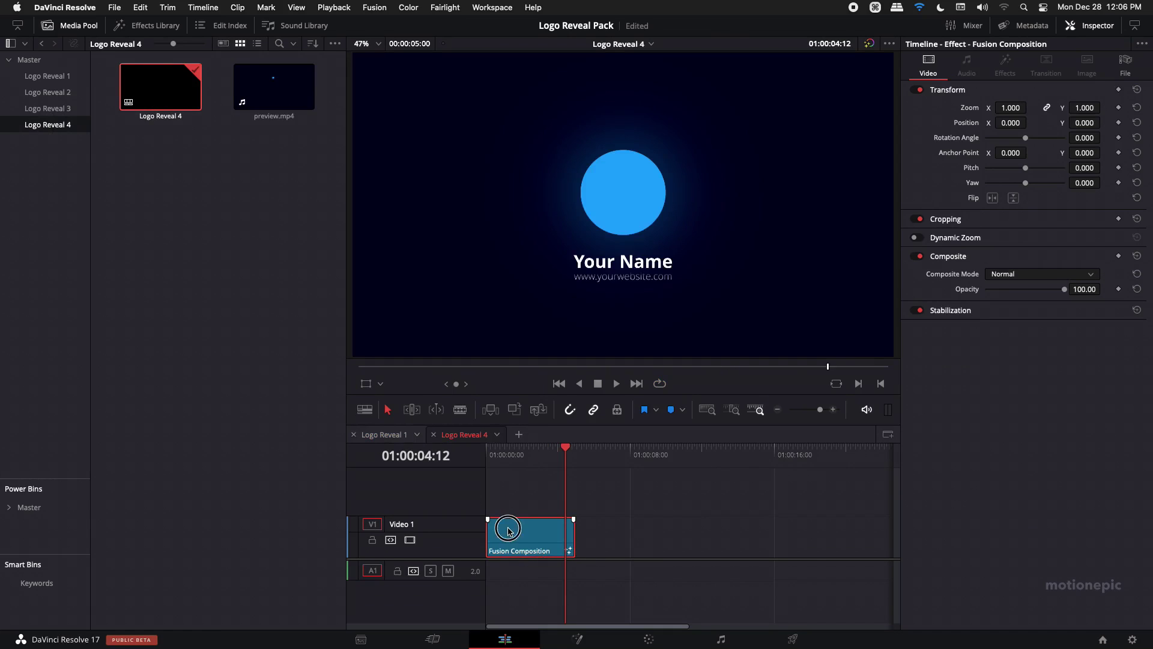
pyautogui.click(578, 639)
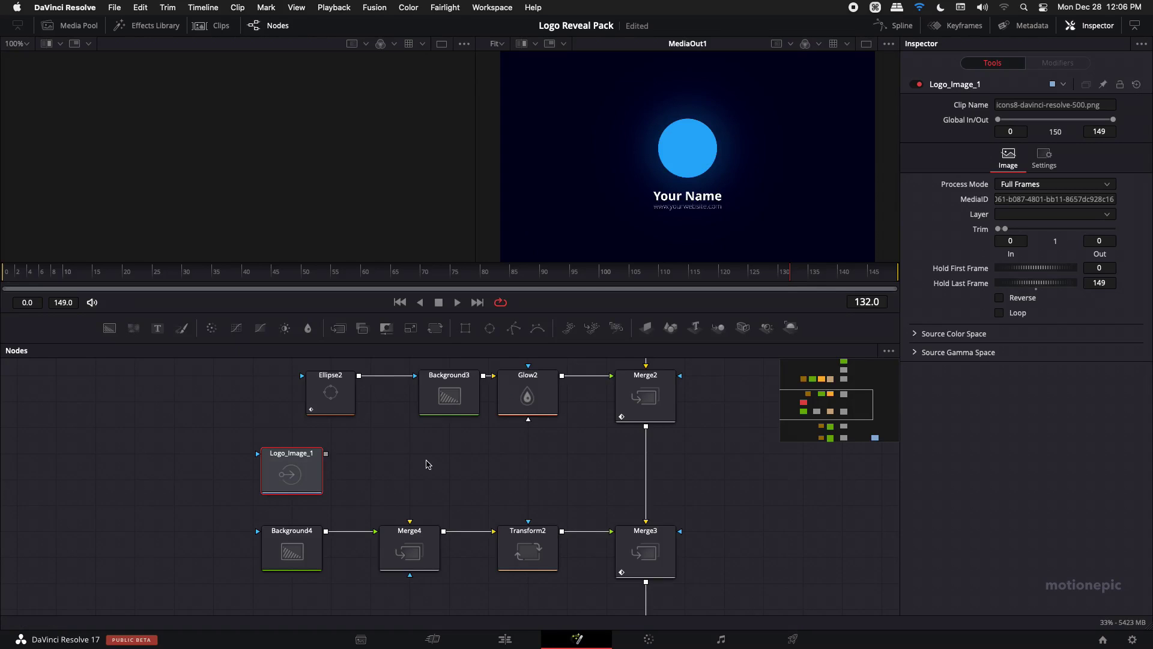
# Drop 1.png (4944×1950) from Pictures onto Logo_Image_1 and confirm the replacement.
pyautogui.press('super+Tab')
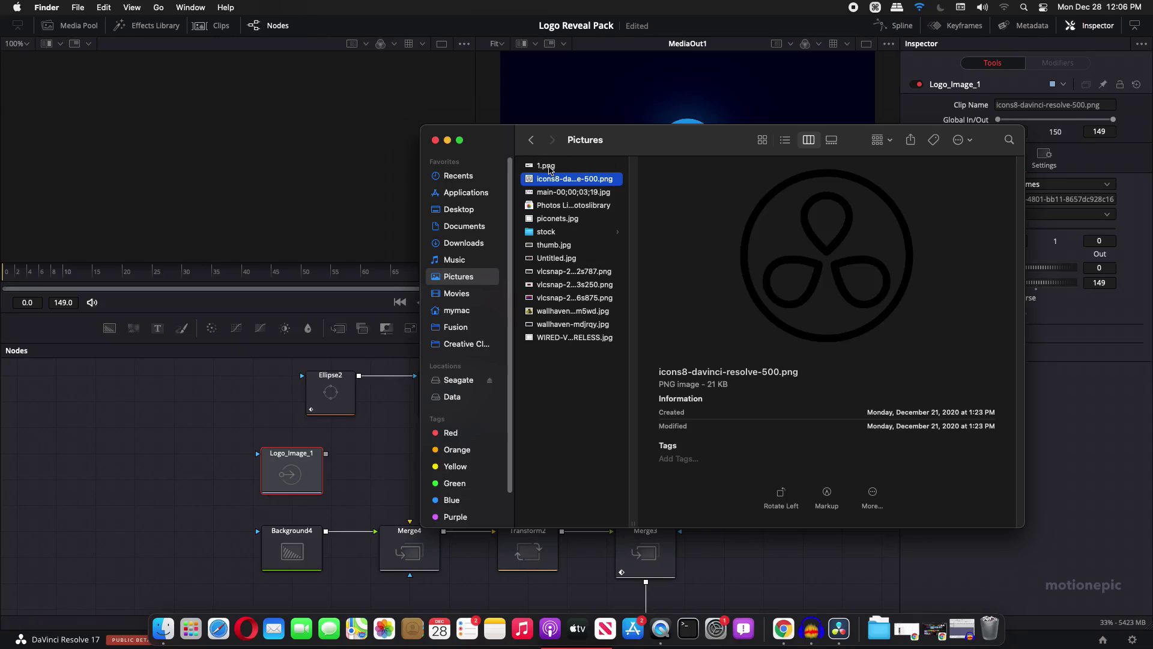
pyautogui.click(541, 166)
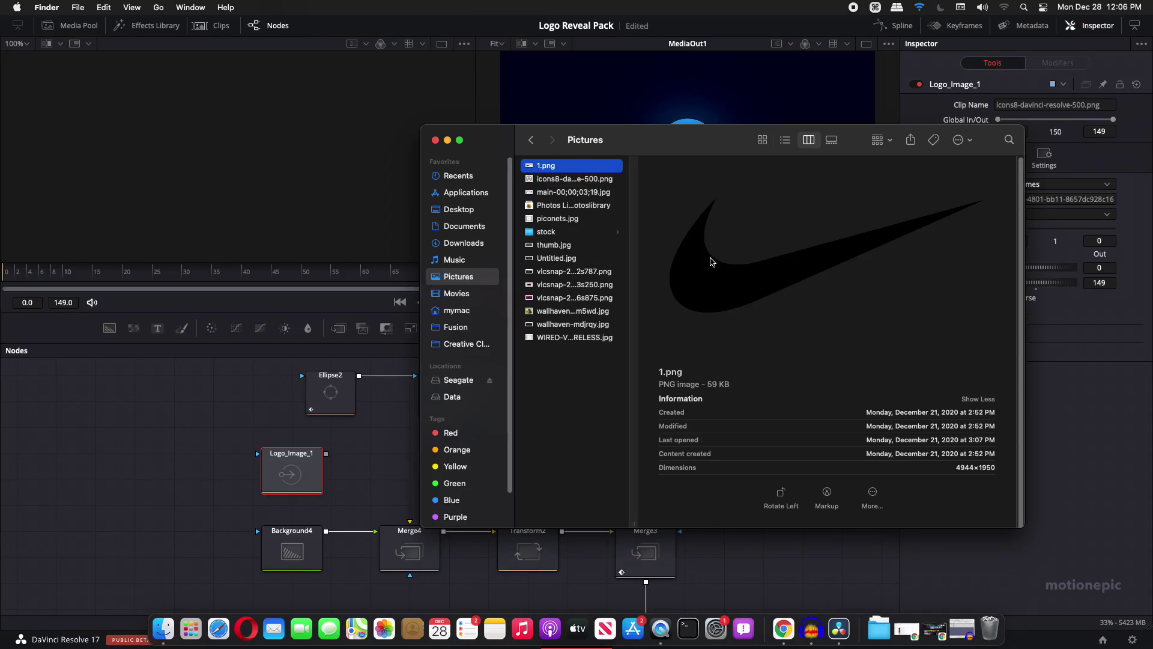
pyautogui.moveTo(955, 467); pyautogui.dragTo(981, 469)
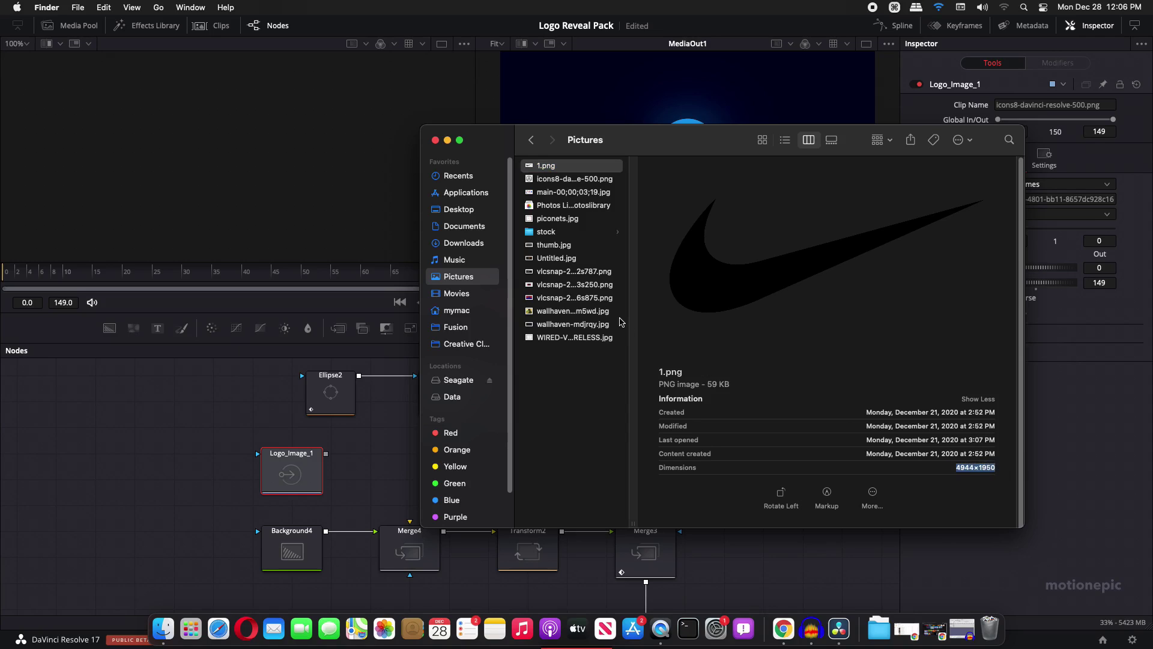
pyautogui.moveTo(547, 172); pyautogui.dragTo(288, 462)
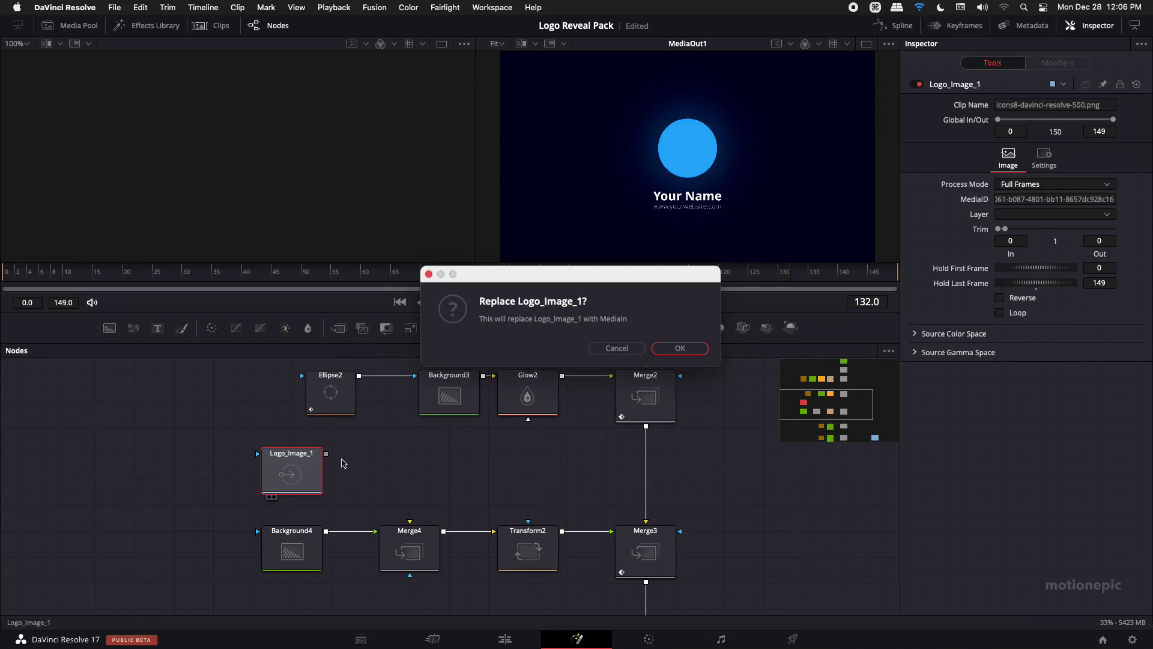
pyautogui.click(677, 348)
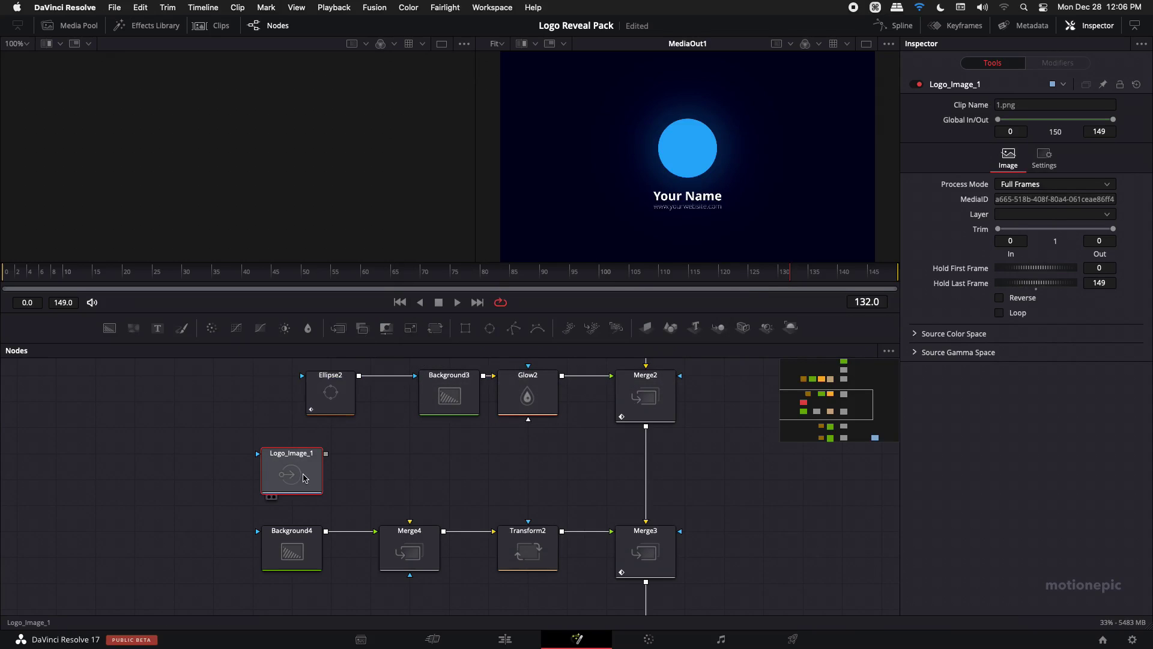
# Connect Logo_Image_1 into Merge4 and set Merge4's Size to 2.14.
pyautogui.moveTo(326, 454); pyautogui.dragTo(410, 534)
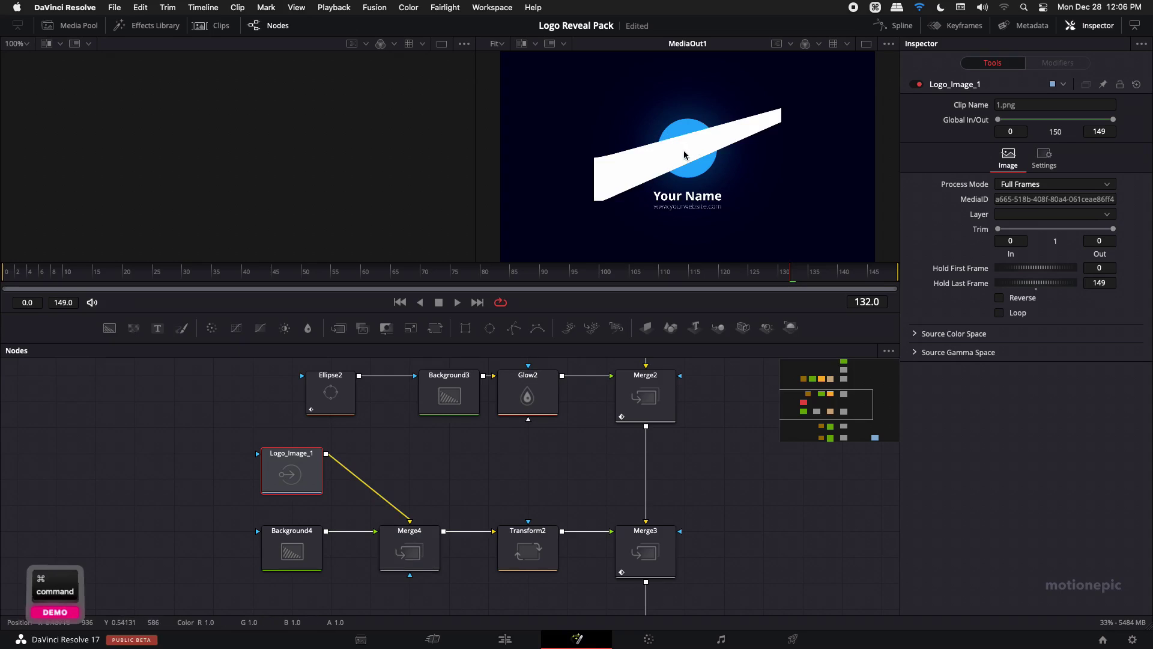
pyautogui.scroll(-2, 621, 154)
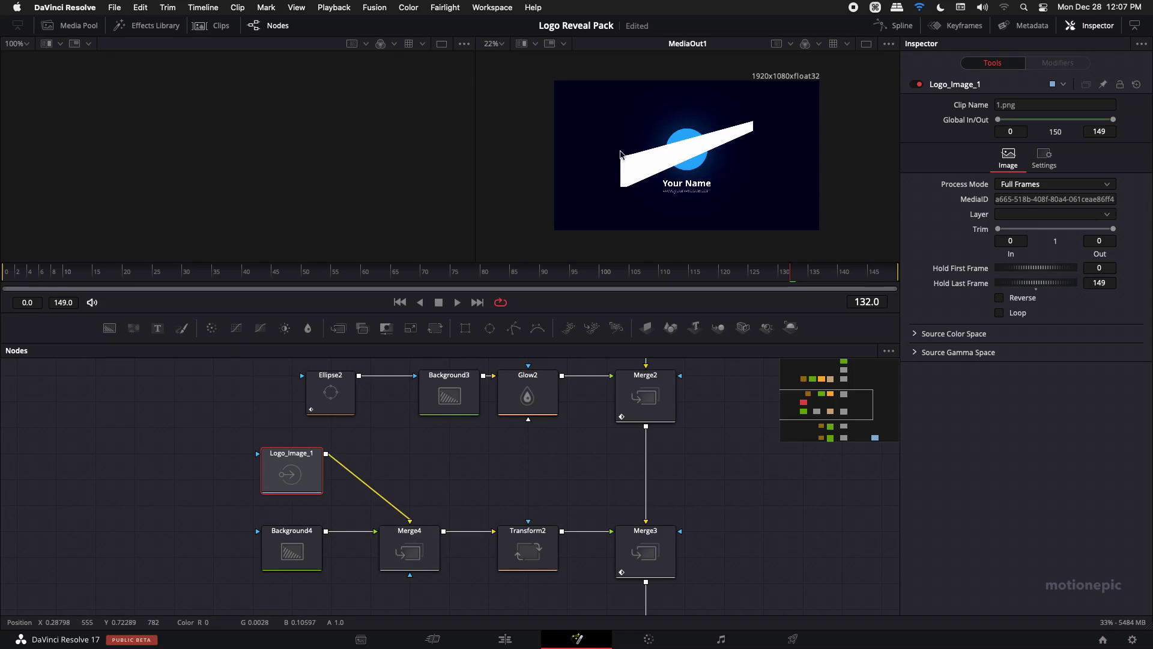
pyautogui.click(410, 554)
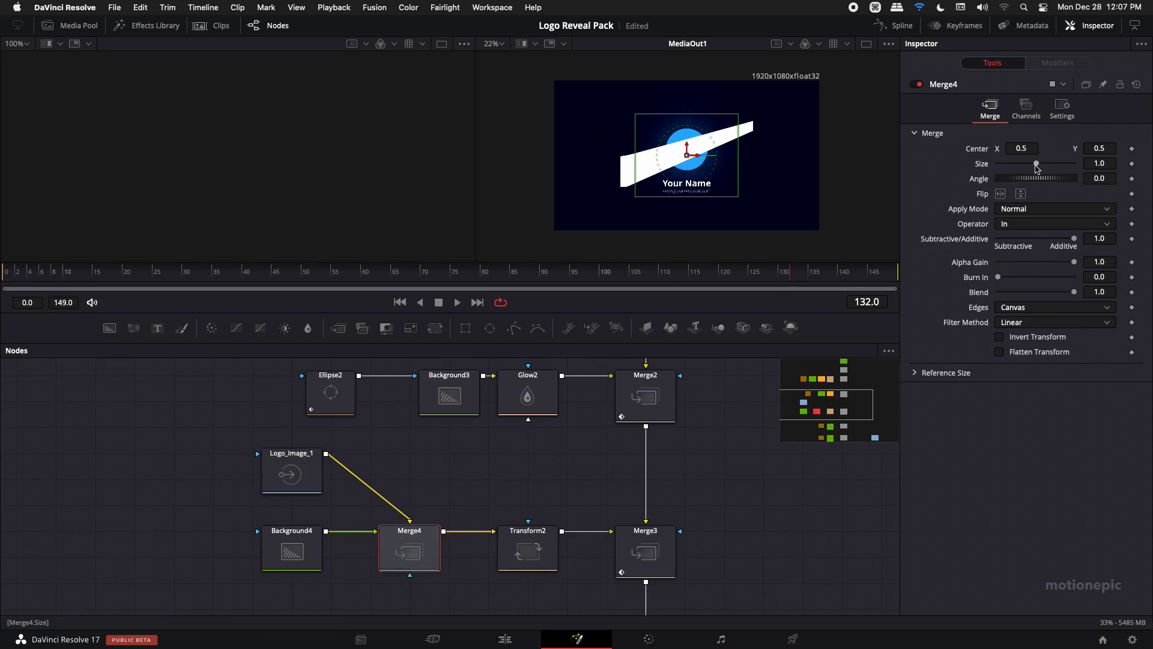
pyautogui.moveTo(1036, 169); pyautogui.dragTo(1049, 170)
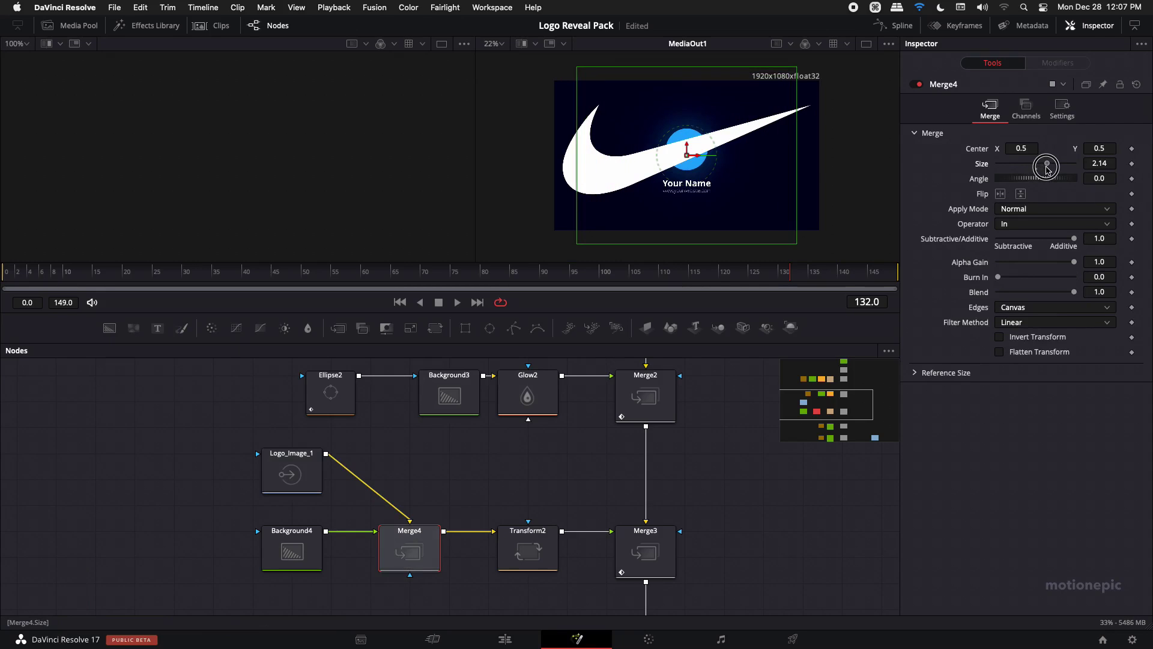
# Shrink Transform2's Size to 0.14, then scrub from frame 41 to check the swoosh fits the circle.
pyautogui.click(521, 554)
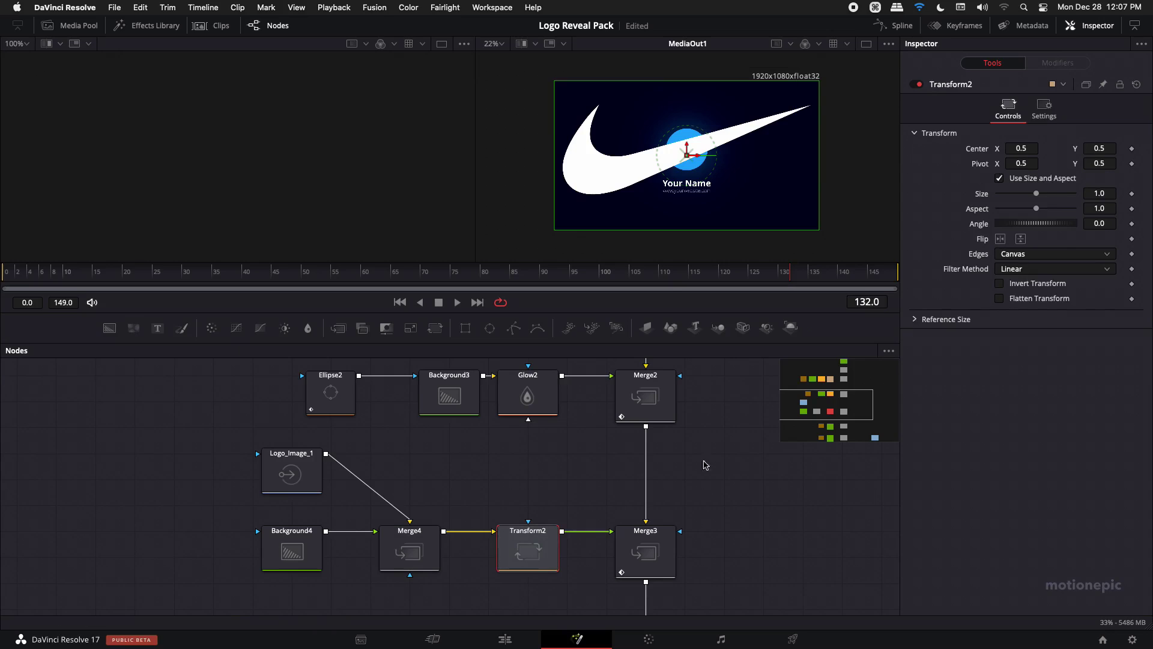
pyautogui.moveTo(1036, 194); pyautogui.dragTo(1002, 193)
pyautogui.scroll(5, 699, 166)
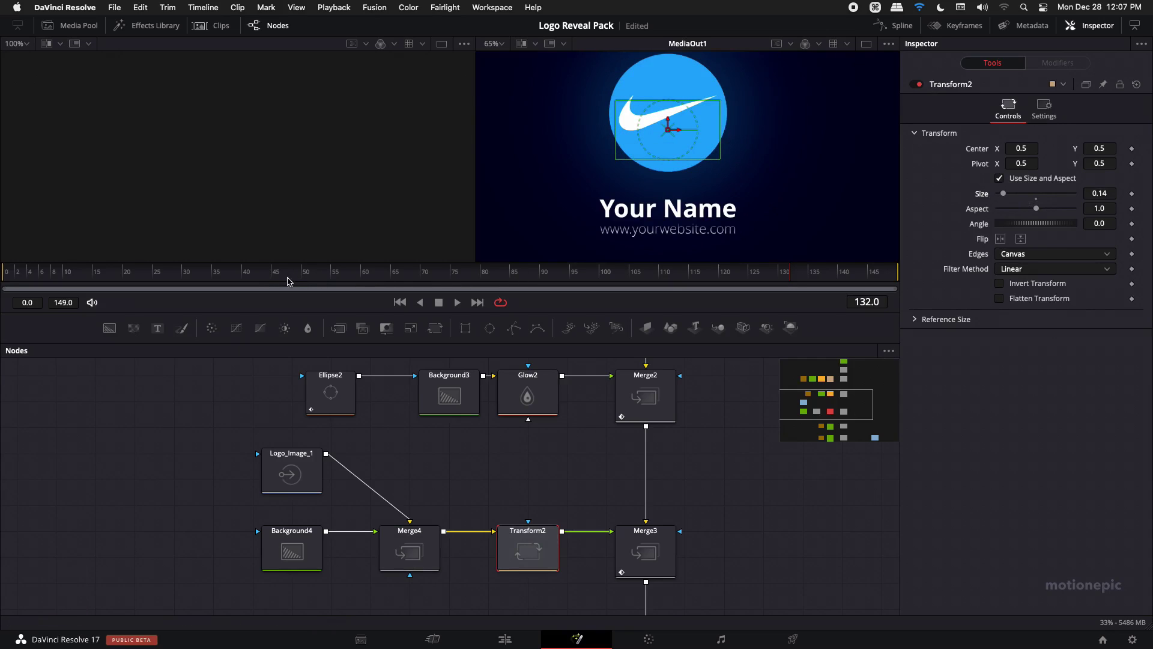
pyautogui.click(250, 275)
pyautogui.moveTo(250, 275); pyautogui.dragTo(754, 281)
# Lower the Green slider of the Background2 node's colour to darken it.
pyautogui.scroll(-3, 656, 510)
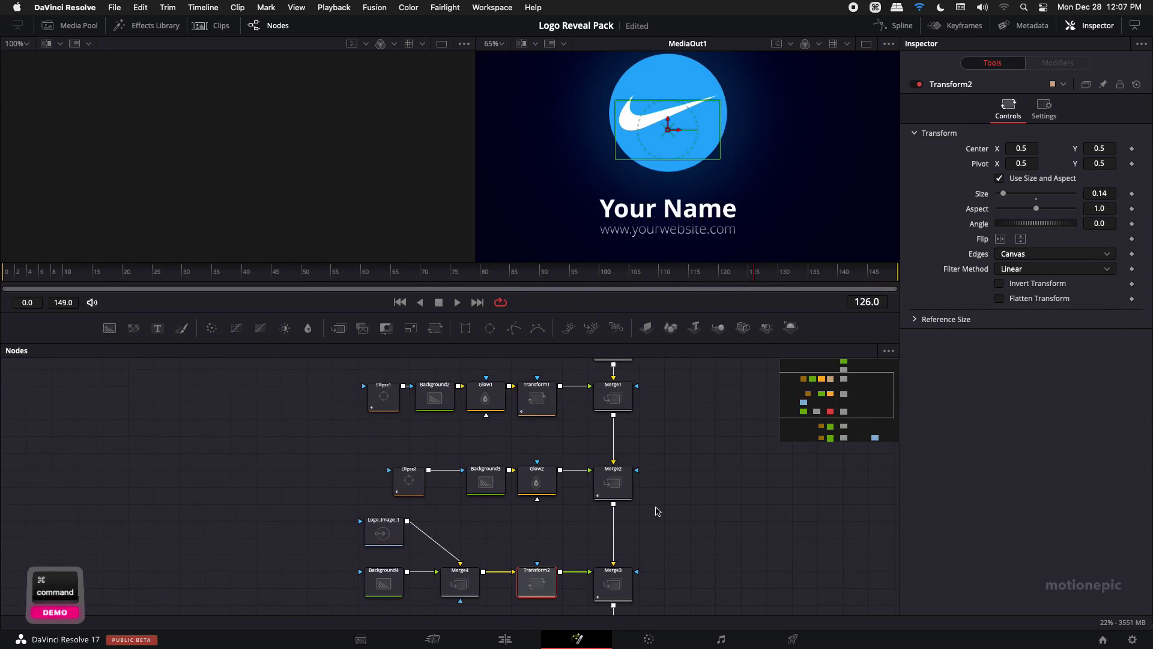
pyautogui.scroll(3, 662, 465)
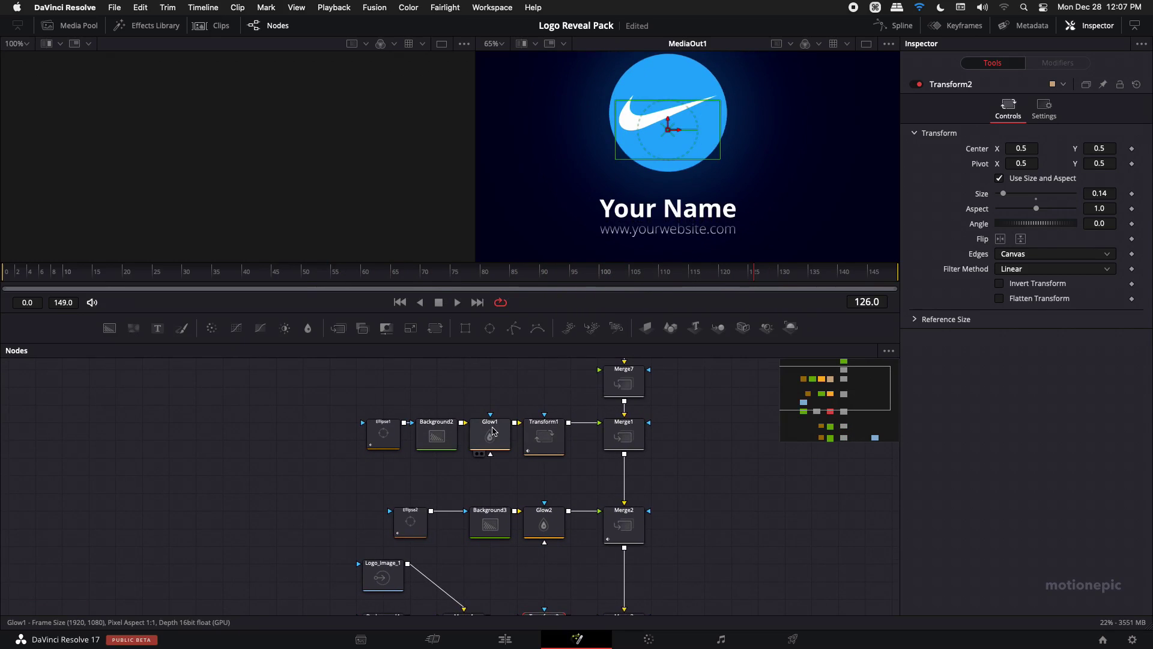
pyautogui.click(434, 438)
pyautogui.scroll(5, 693, 481)
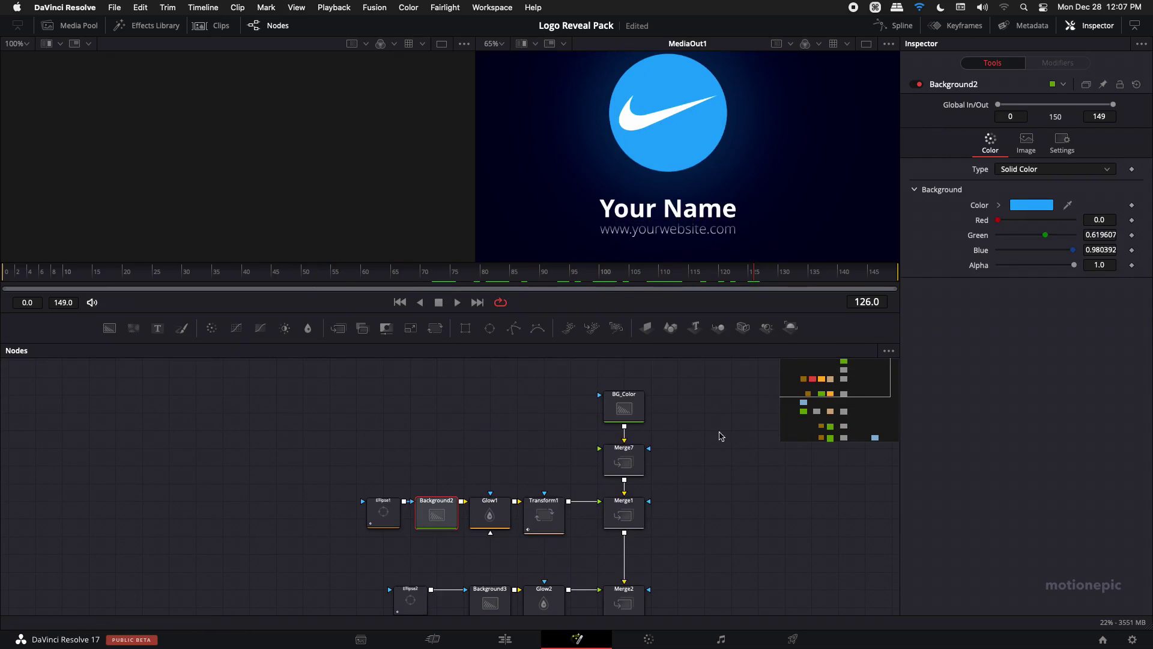
pyautogui.moveTo(1045, 235); pyautogui.dragTo(1012, 234)
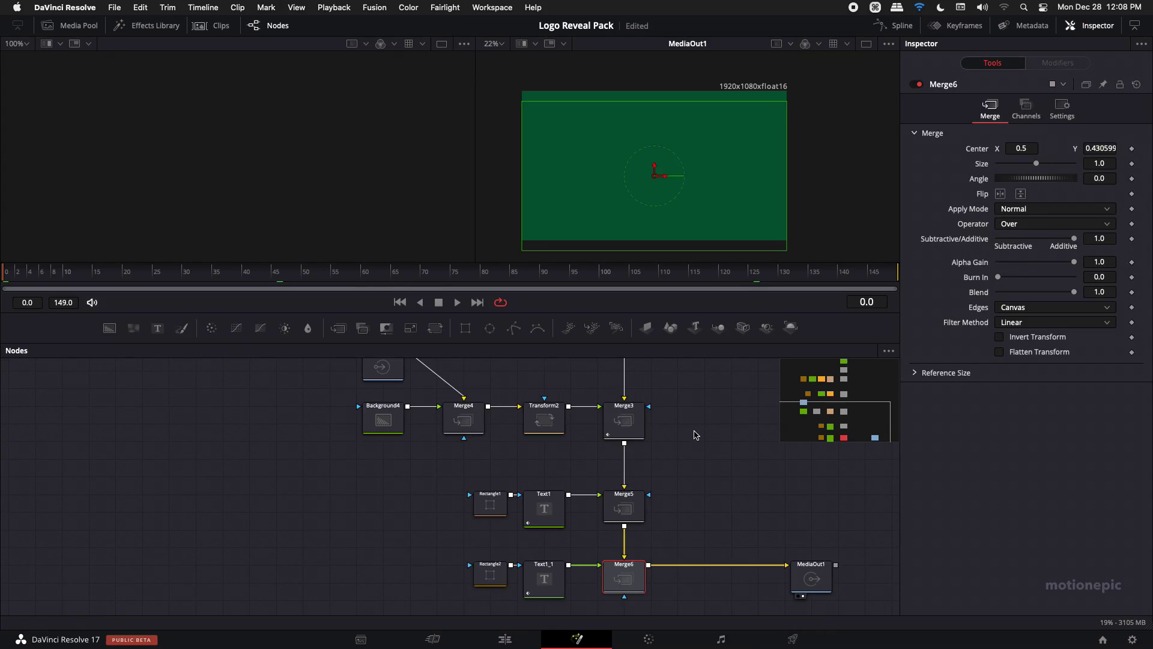
pyautogui.hscroll(5, 679, 438)
pyautogui.scroll(3, 679, 438)
pyautogui.scroll(5, 638, 430)
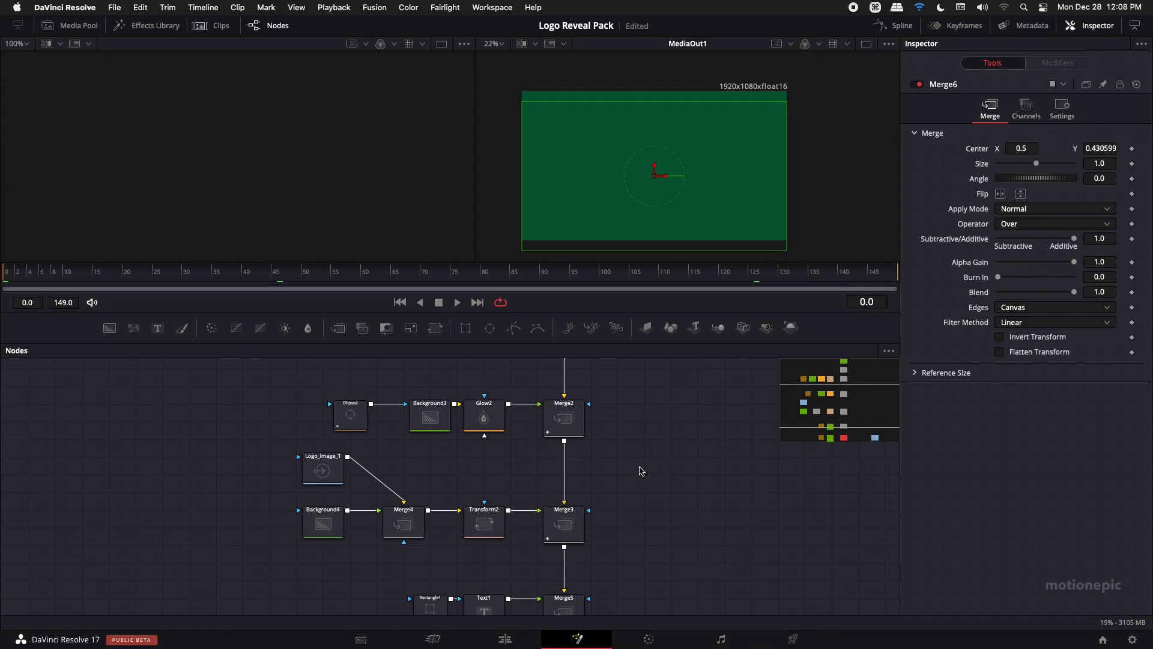
pyautogui.scroll(5, 629, 478)
pyautogui.scroll(9, 632, 479)
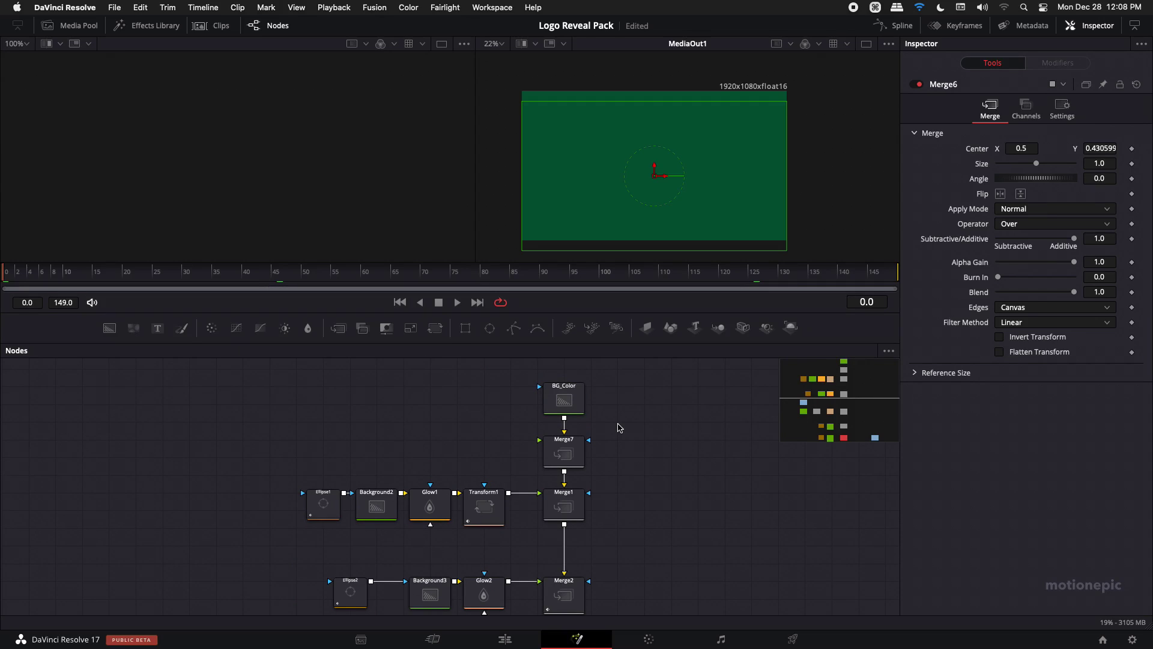
pyautogui.scroll(-2, 669, 443)
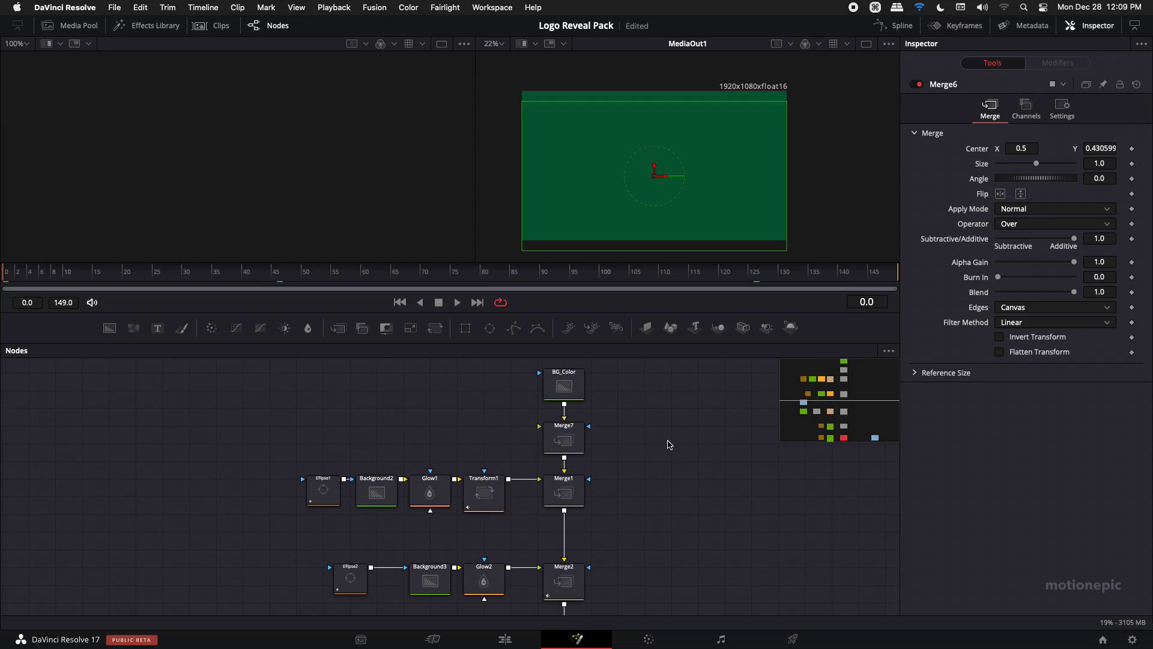